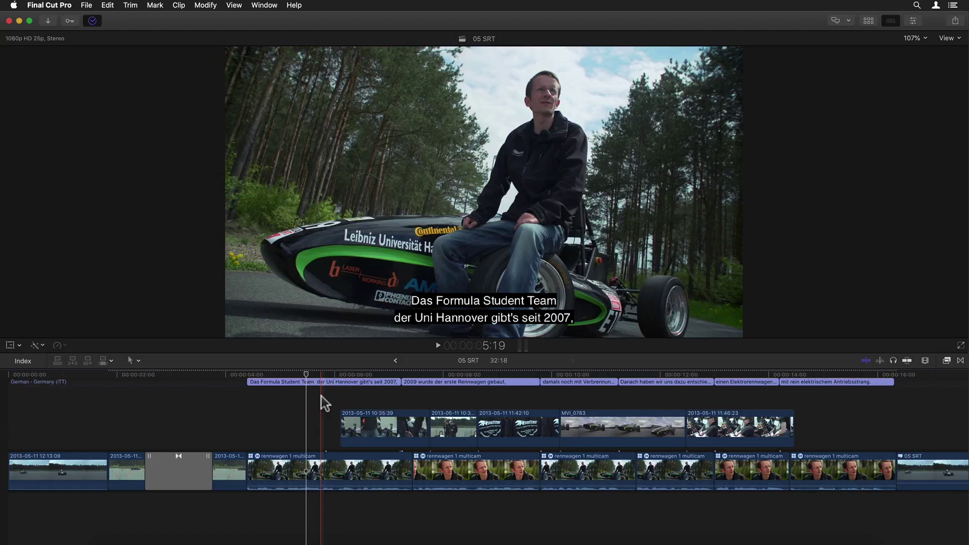
# Open the library's caption Roles editor, which lists the existing iTT German (Germany) role
pyautogui.click(322, 403)
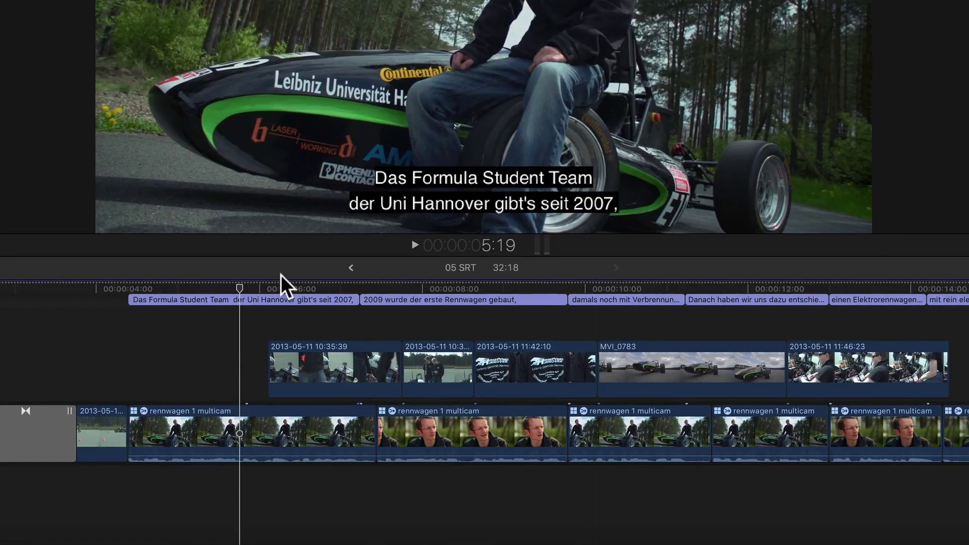
pyautogui.rightClick(209, 298)
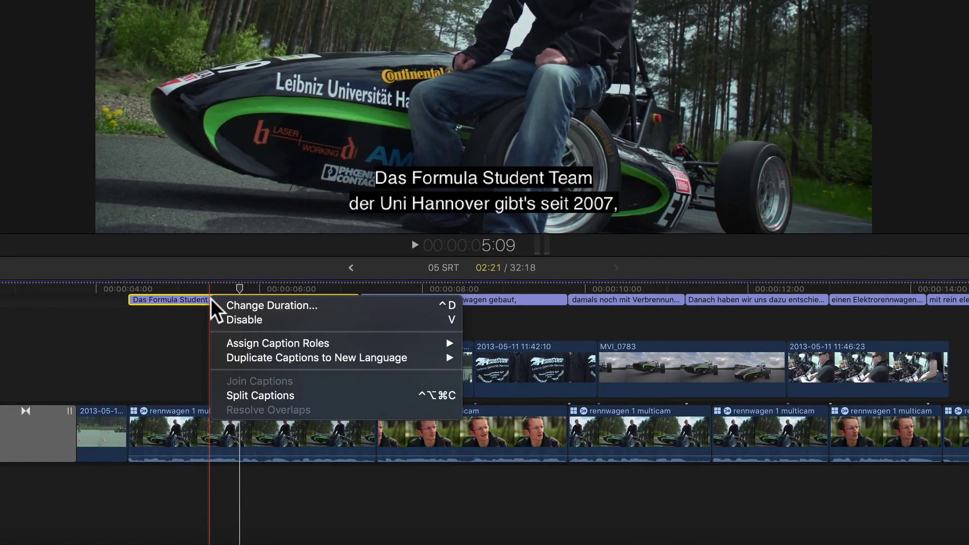
pyautogui.moveTo(278, 343)
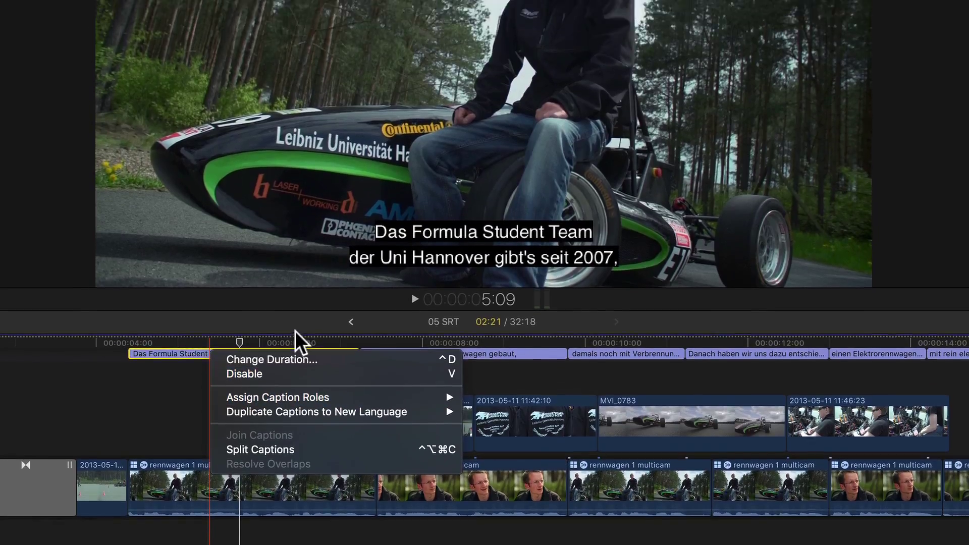
pyautogui.click(294, 342)
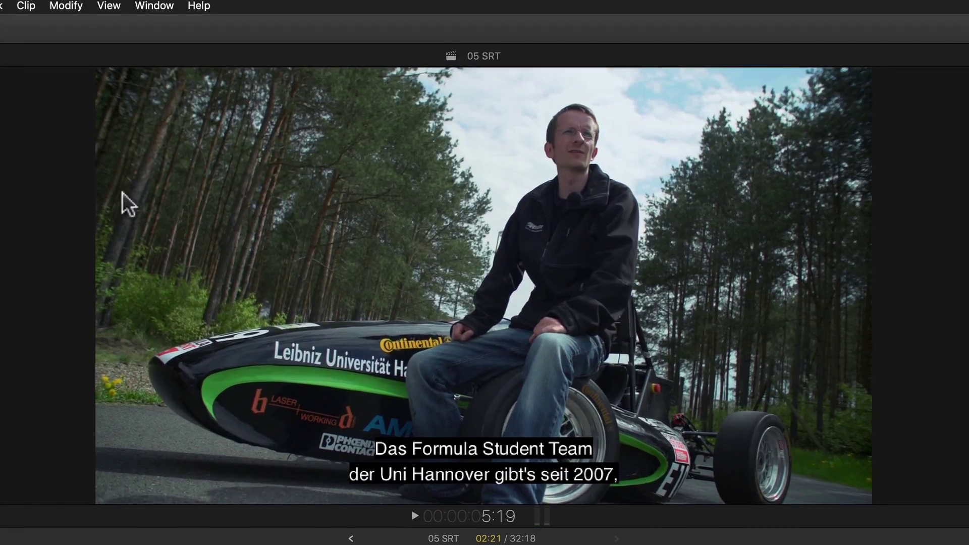
pyautogui.click(66, 7)
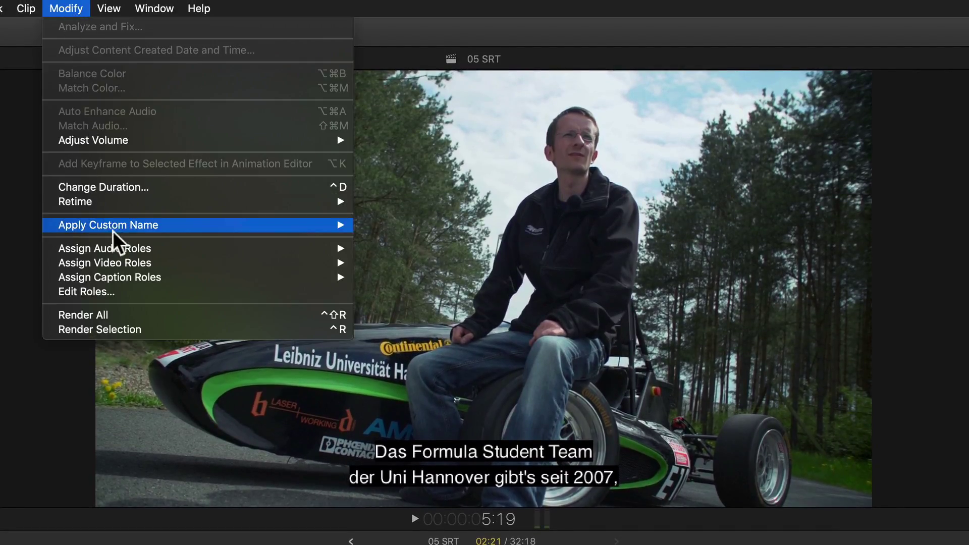
pyautogui.moveTo(110, 277)
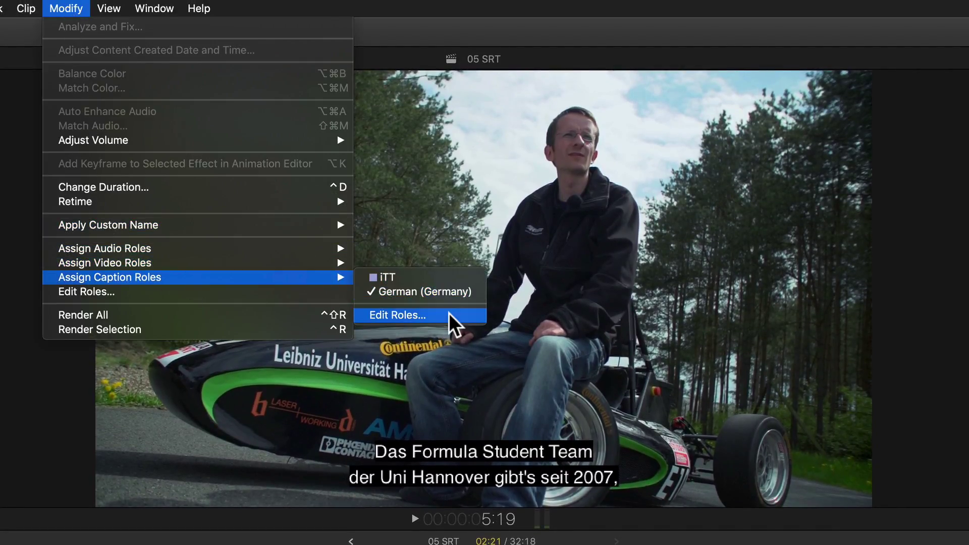
pyautogui.click(449, 313)
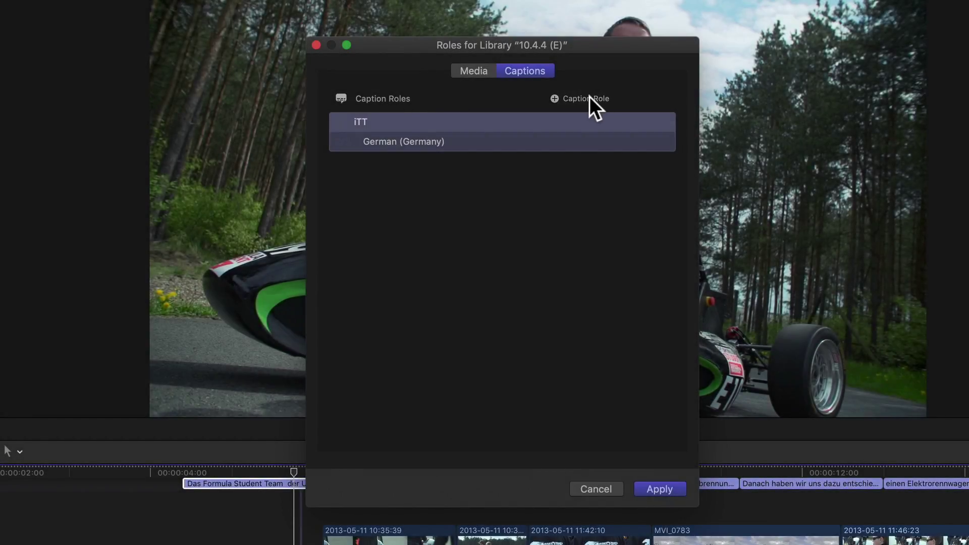
# Create an SRT caption role and replace its English language with German (Germany)
pyautogui.click(591, 99)
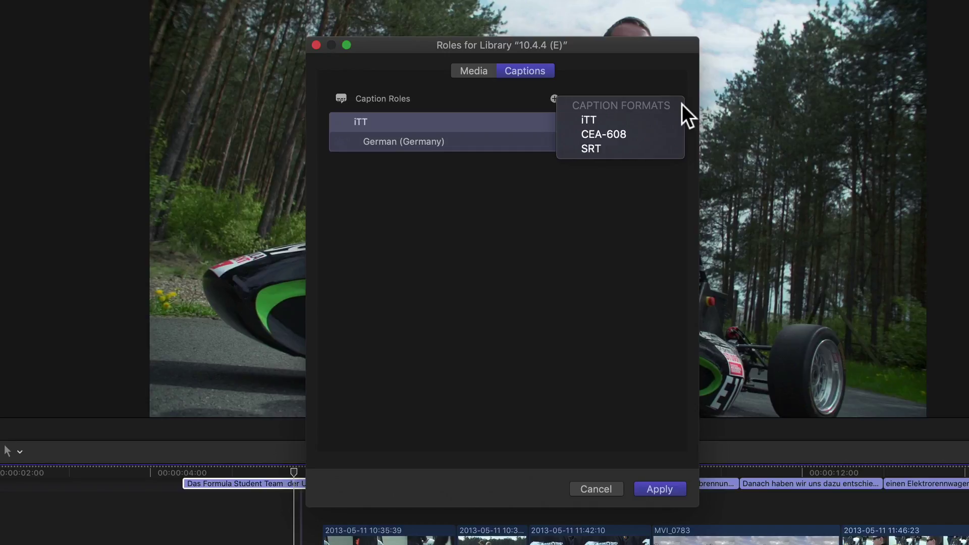
pyautogui.click(666, 149)
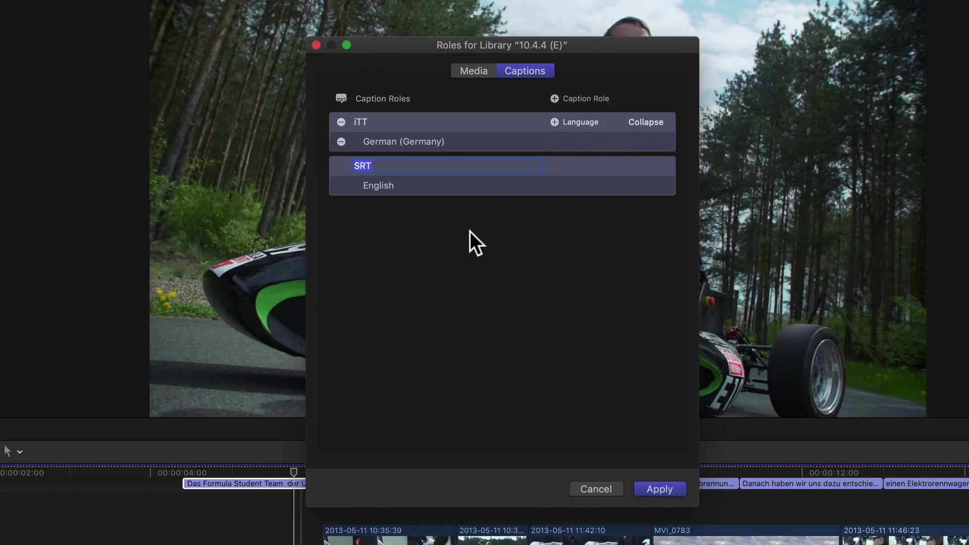
pyautogui.press('Return')
pyautogui.moveTo(454, 176)
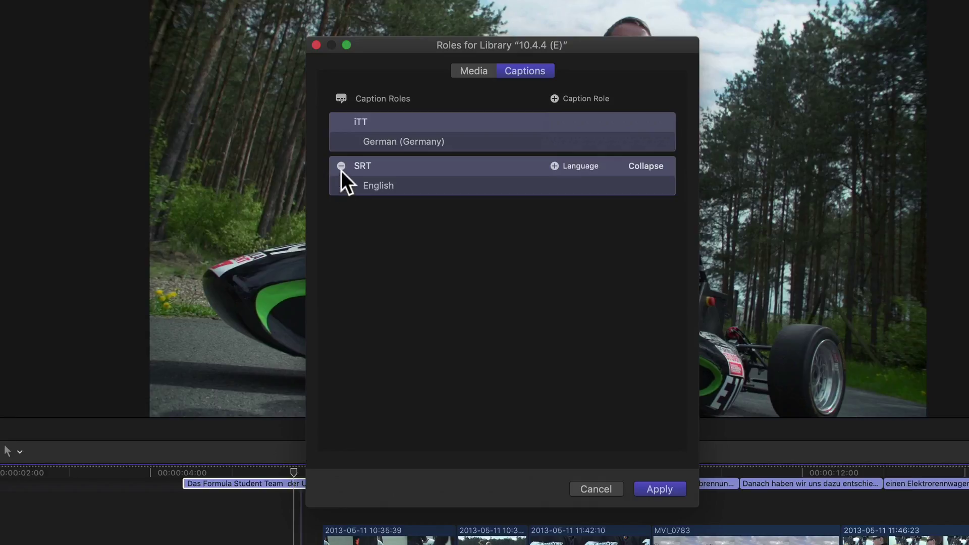
pyautogui.moveTo(503, 165)
pyautogui.click(342, 186)
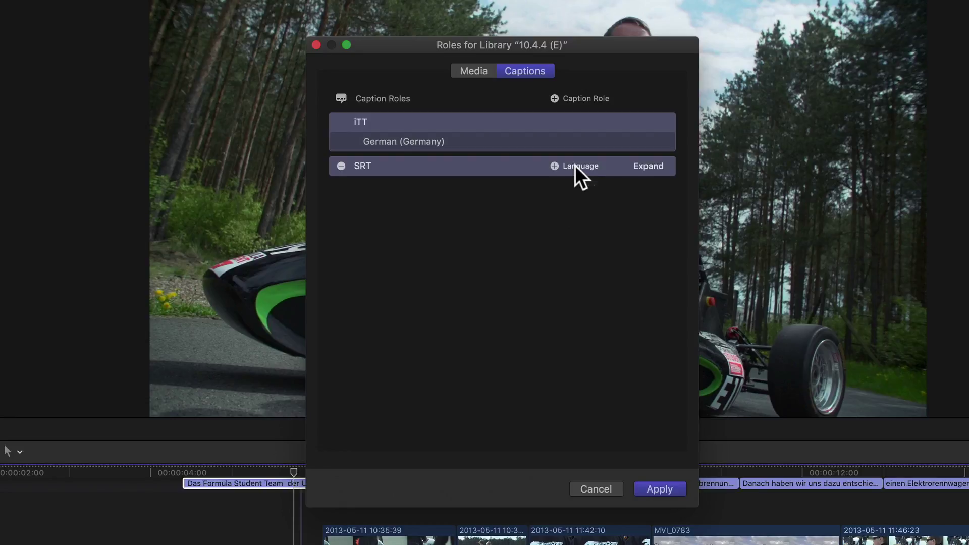
pyautogui.click(576, 165)
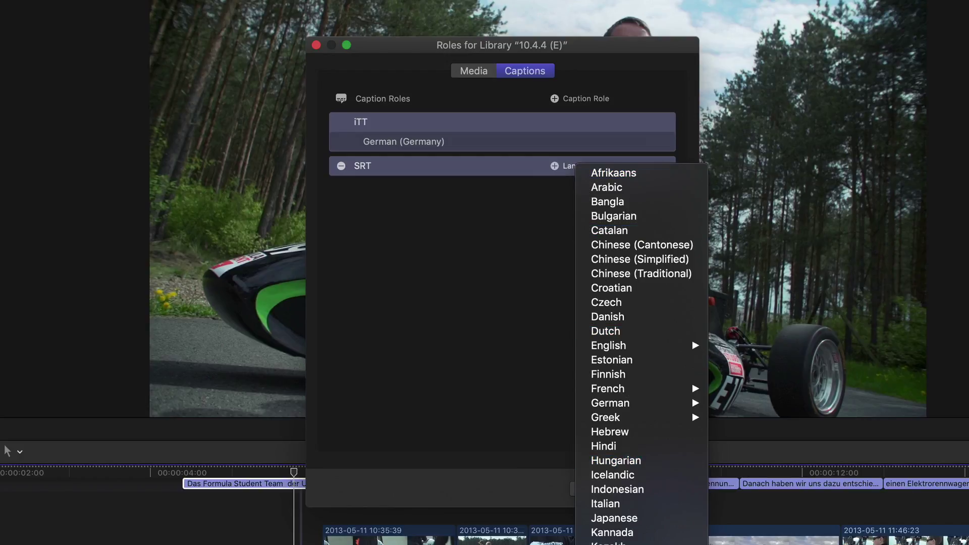
pyautogui.moveTo(611, 273)
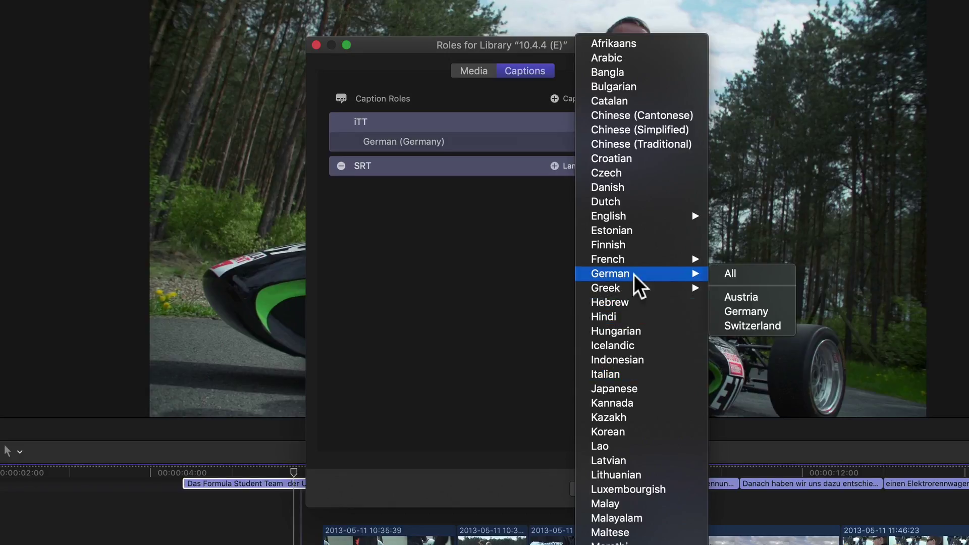
pyautogui.click(768, 312)
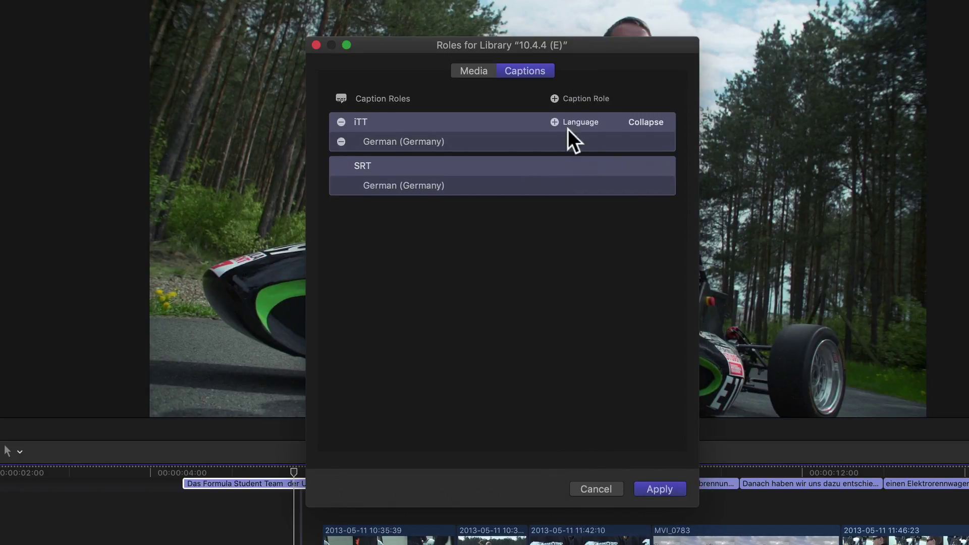
# Create a CEA-608 caption role in German (Germany) instead of English, and apply the changes
pyautogui.click(566, 98)
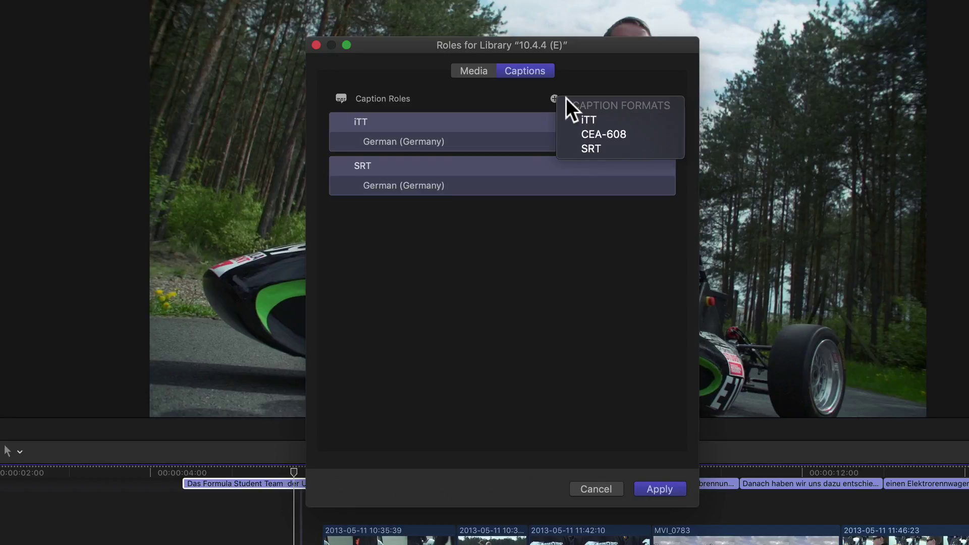
pyautogui.click(619, 129)
pyautogui.click(443, 252)
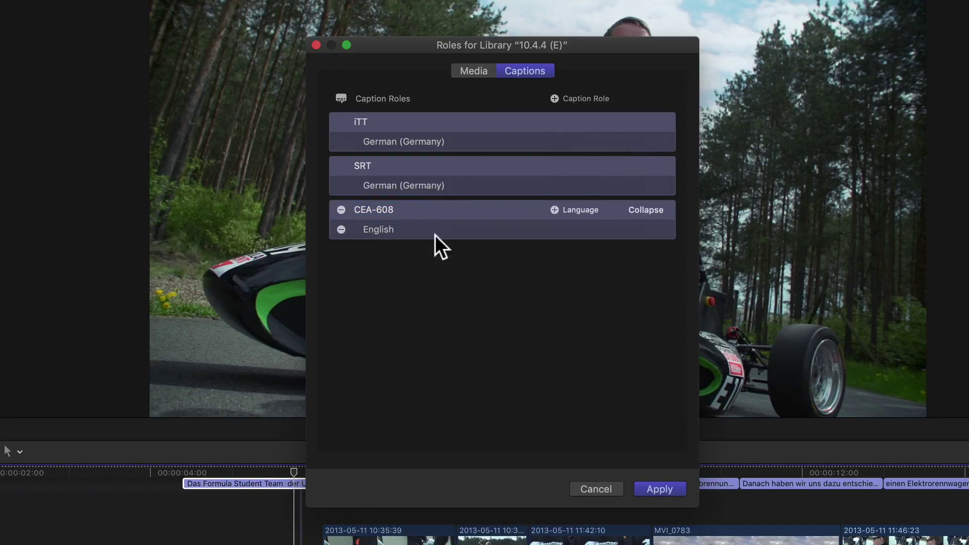
pyautogui.click(341, 228)
pyautogui.click(574, 209)
pyautogui.moveTo(611, 448)
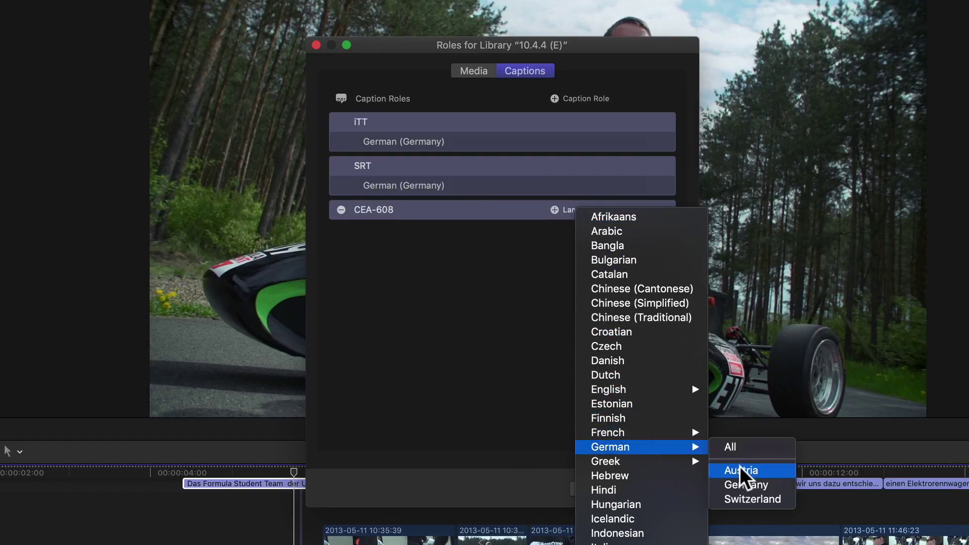
pyautogui.click(743, 485)
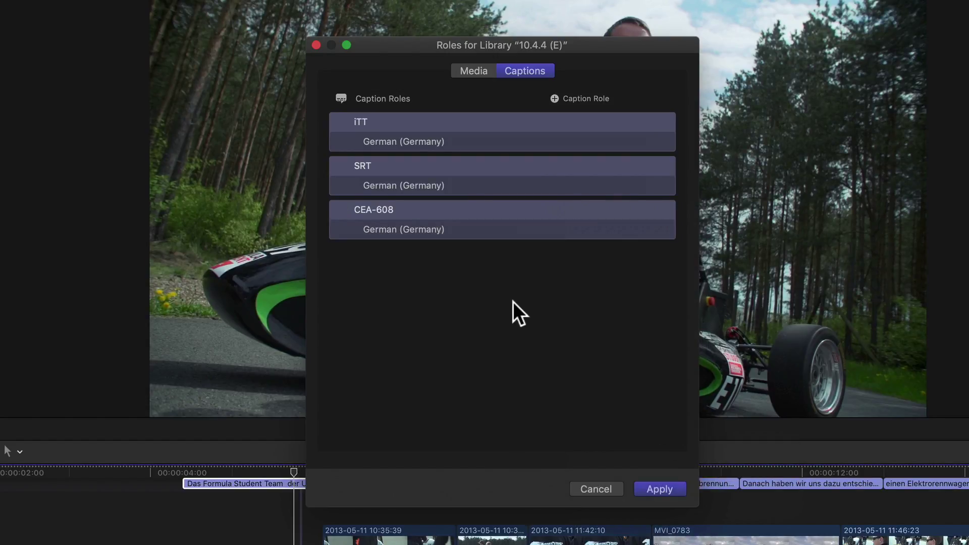
pyautogui.click(658, 489)
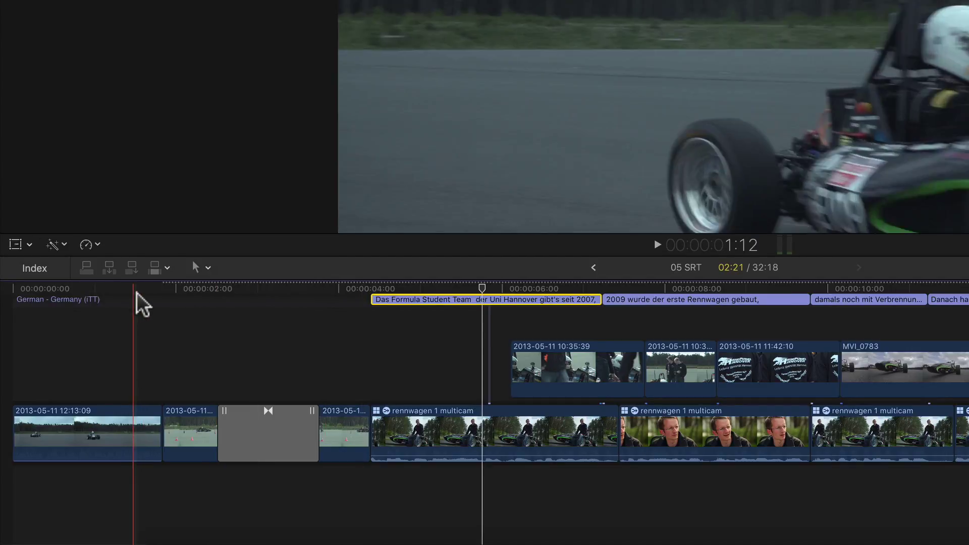
pyautogui.click(157, 291)
pyautogui.hotkey('alt', 'c')
pyautogui.hotkey('alt', 'c')
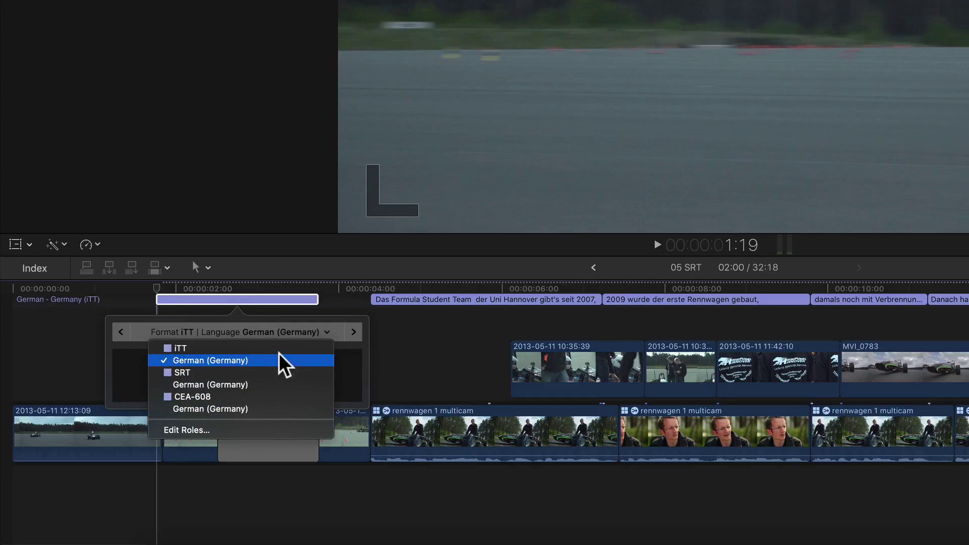
pyautogui.click(282, 297)
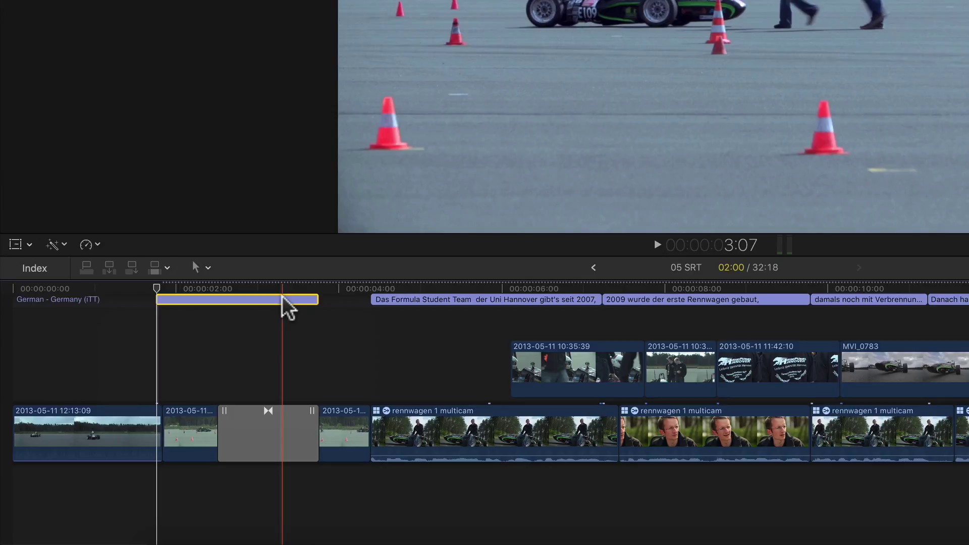
pyautogui.press('Delete')
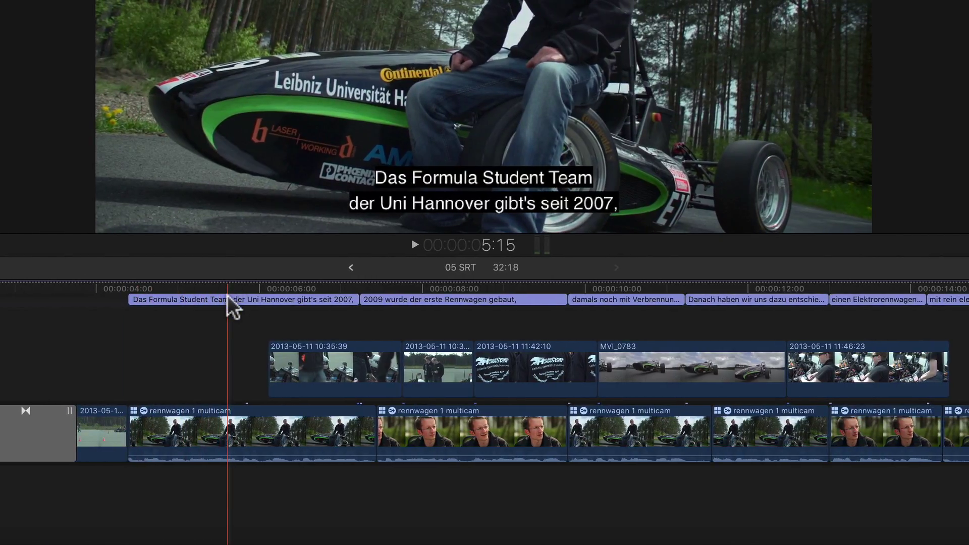
# Select all timeline captions and convert them to the SRT German (Germany) role
pyautogui.click(243, 296)
pyautogui.press('super+a')
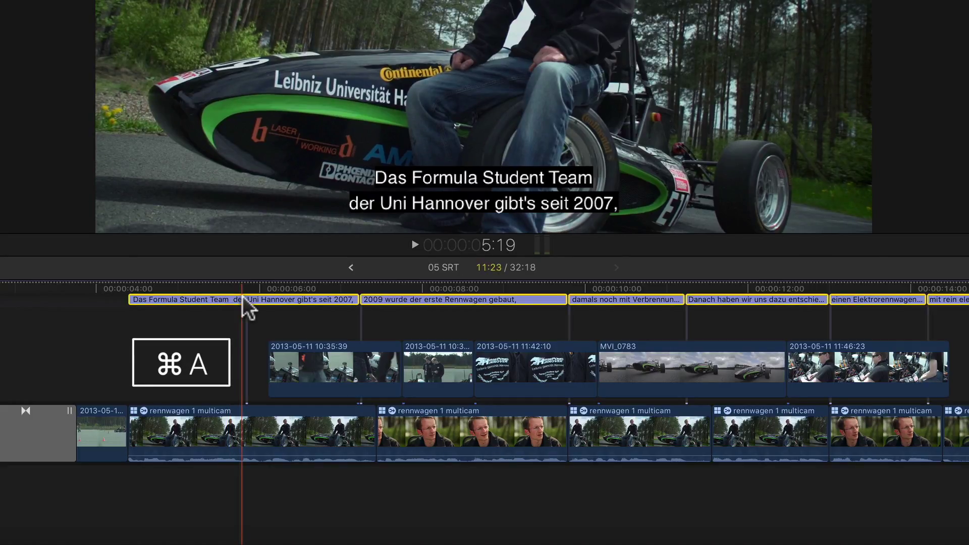
pyautogui.rightClick(242, 296)
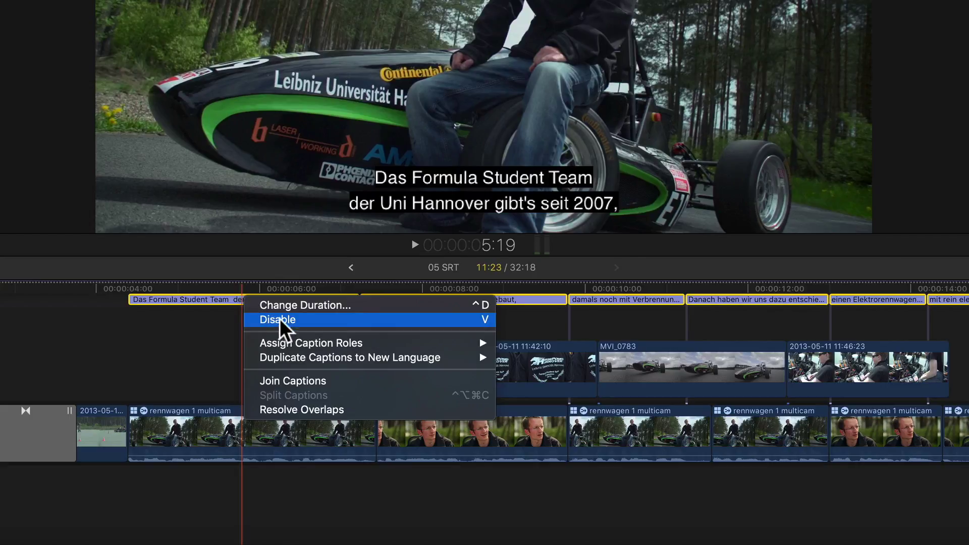
pyautogui.moveTo(312, 343)
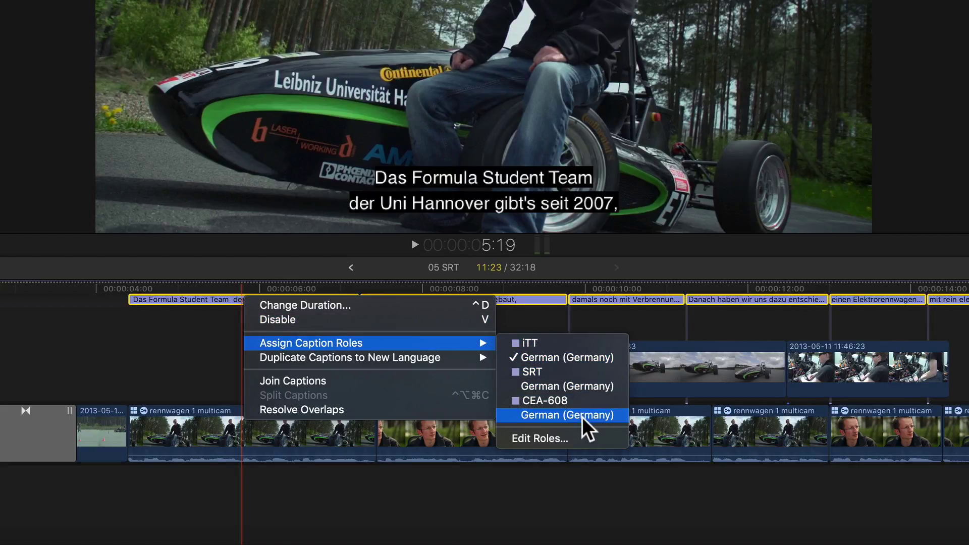
pyautogui.click(571, 386)
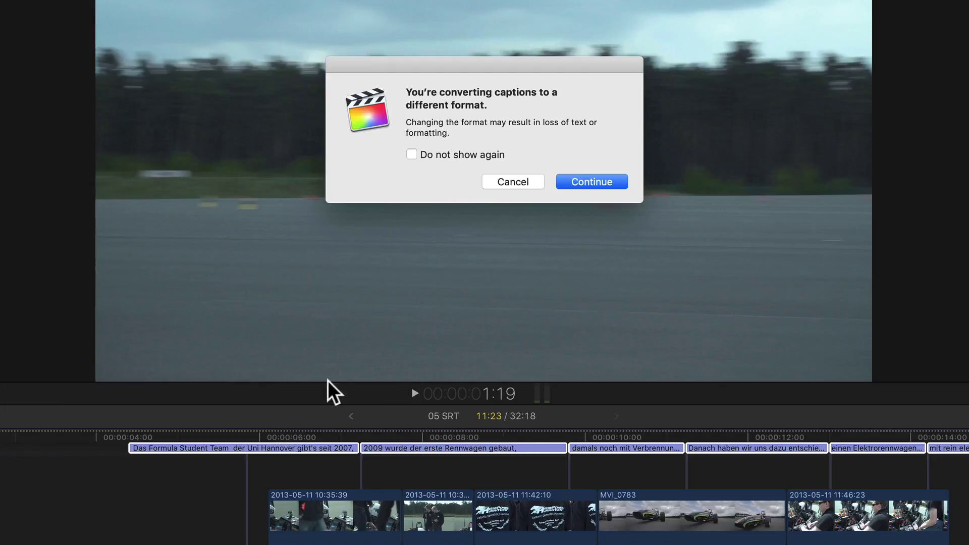
pyautogui.click(592, 180)
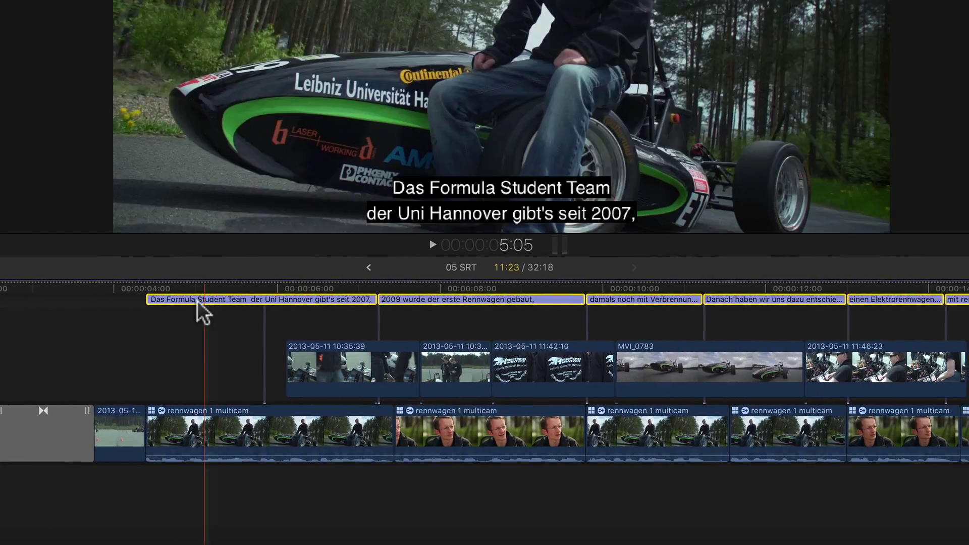
# Duplicate the captions and convert the copy to the iTT German (Germany) role
pyautogui.rightClick(198, 301)
pyautogui.moveTo(287, 359)
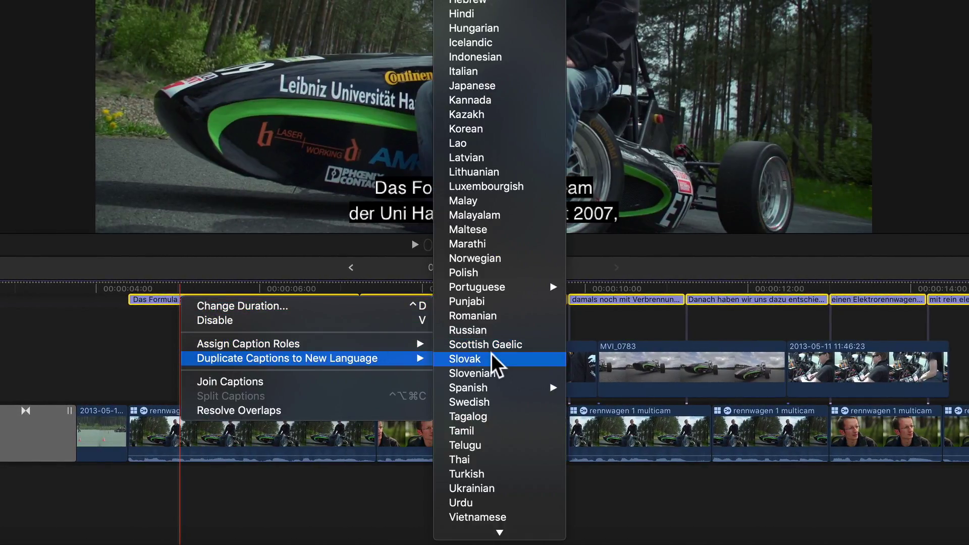
pyautogui.click(491, 357)
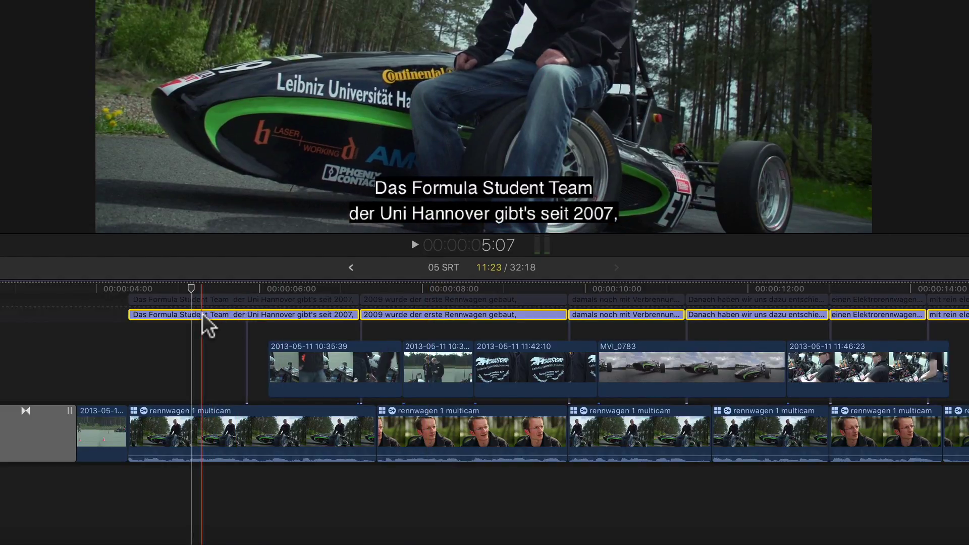
pyautogui.rightClick(203, 314)
pyautogui.moveTo(271, 360)
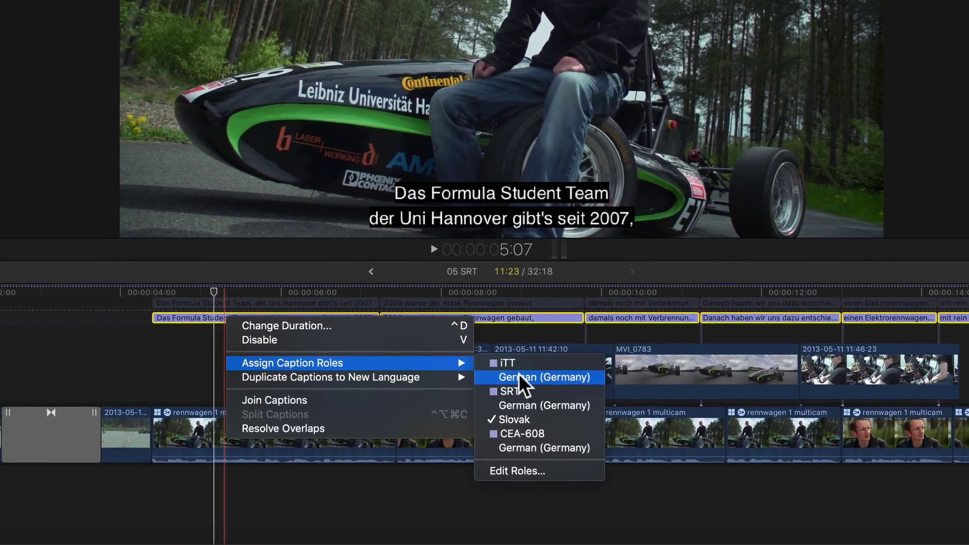
pyautogui.click(519, 377)
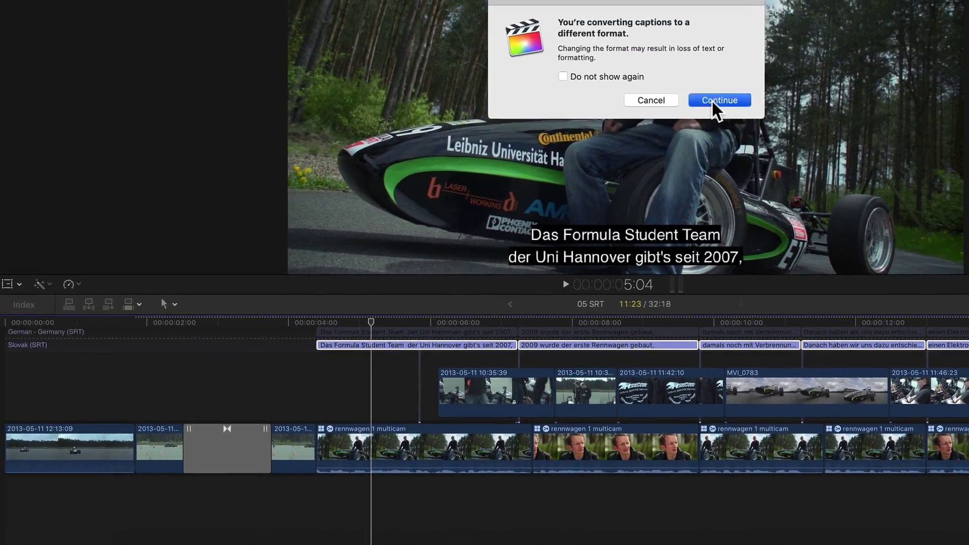
pyautogui.click(716, 100)
# Duplicate the captions again and convert the new set to CEA-608 German (Germany)
pyautogui.rightClick(396, 333)
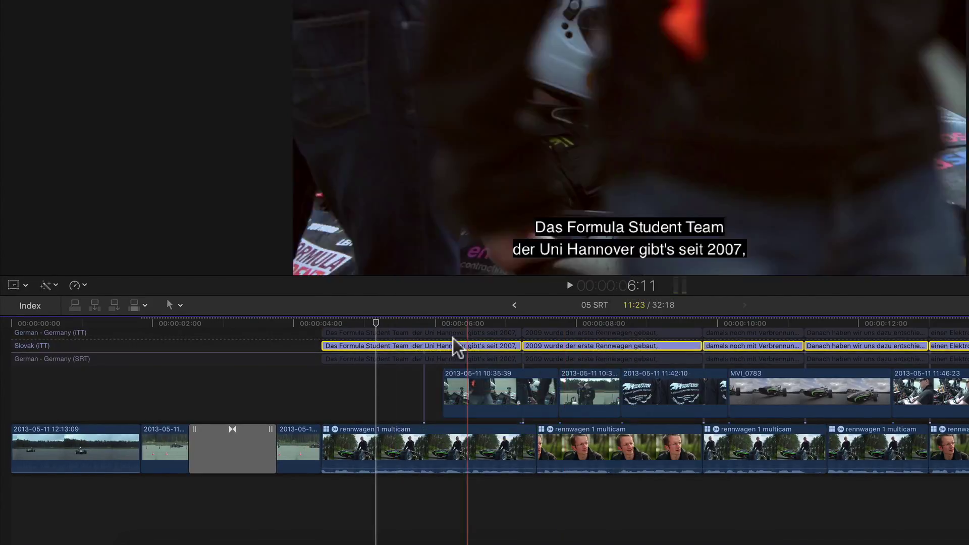
pyautogui.rightClick(390, 342)
pyautogui.click(651, 470)
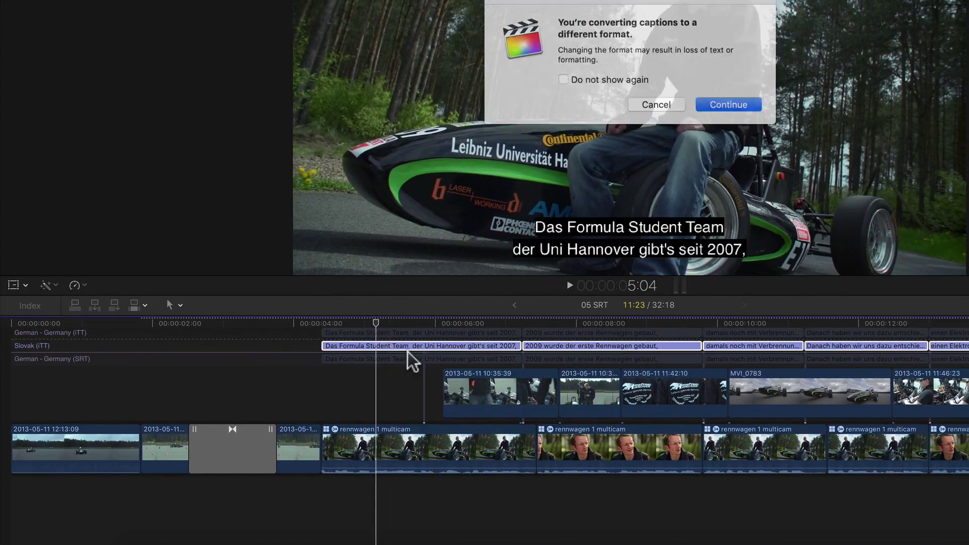
pyautogui.click(717, 101)
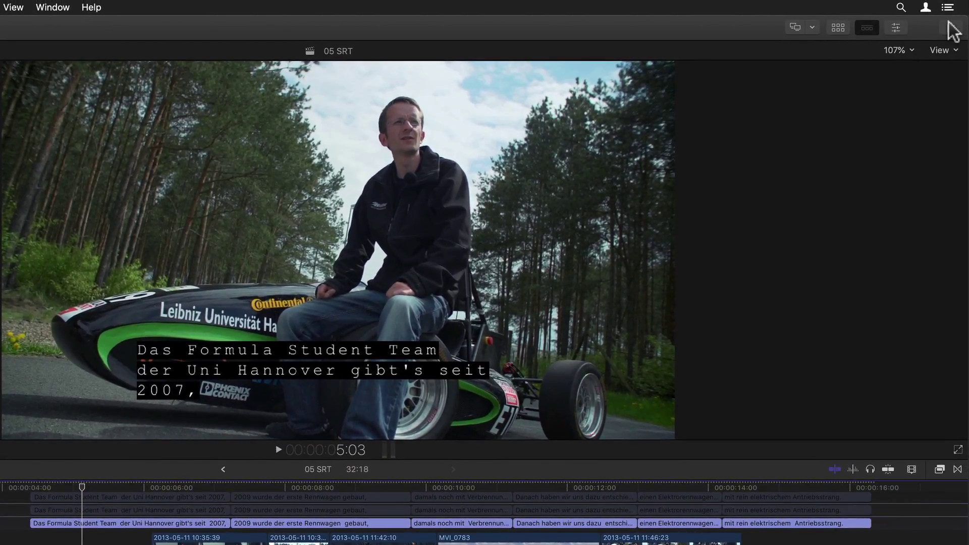
pyautogui.click(950, 28)
# In Master File Roles, enable only 'Export each SRT language as a separate file'
pyautogui.click(918, 81)
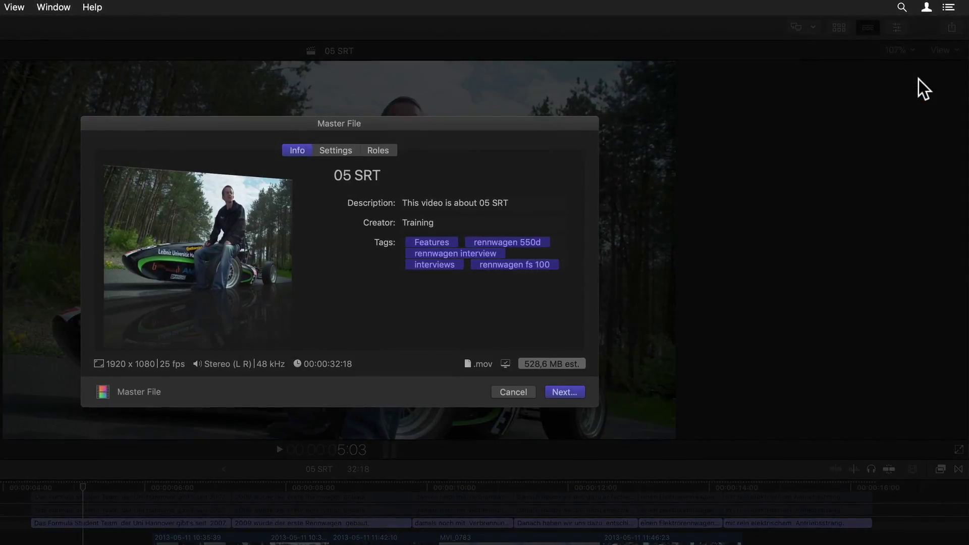
pyautogui.click(490, 103)
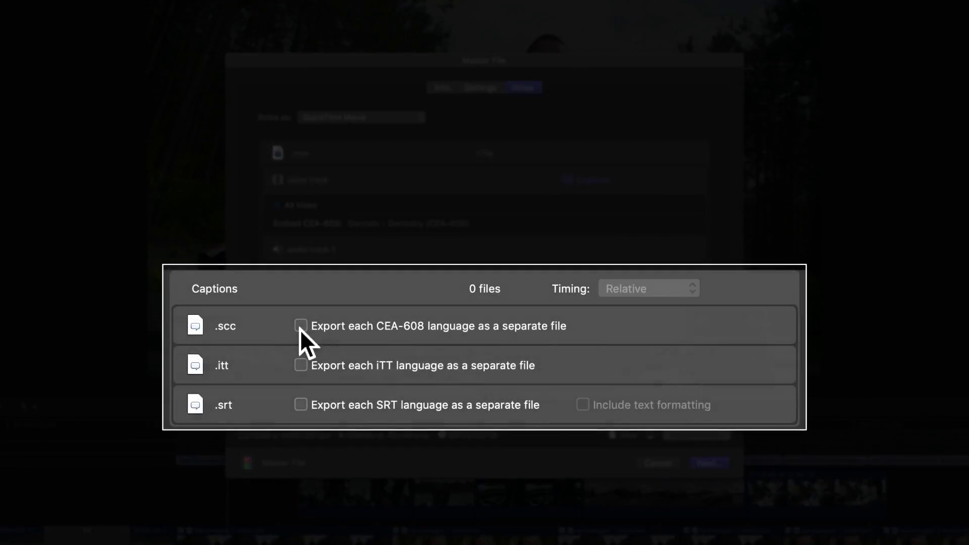
pyautogui.click(300, 326)
pyautogui.click(300, 365)
pyautogui.click(302, 405)
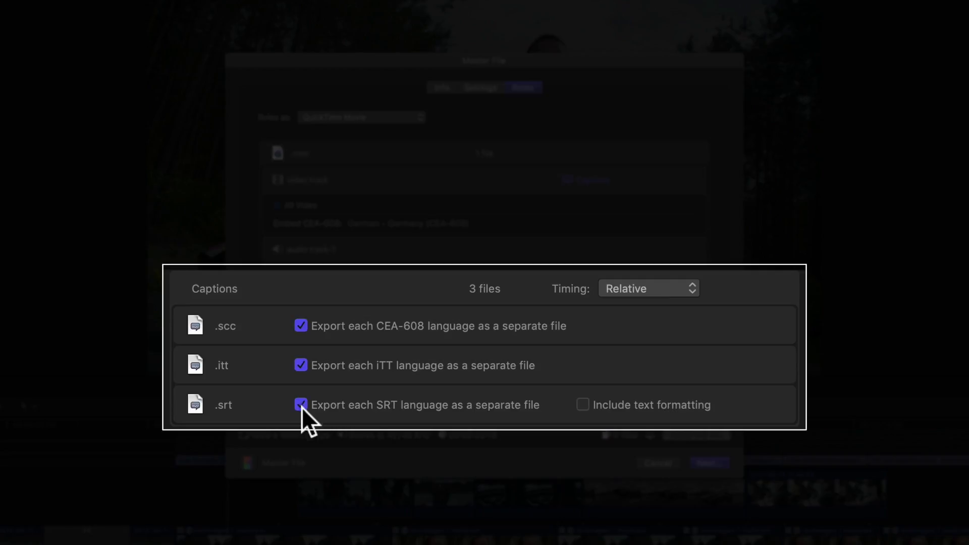
pyautogui.click(302, 405)
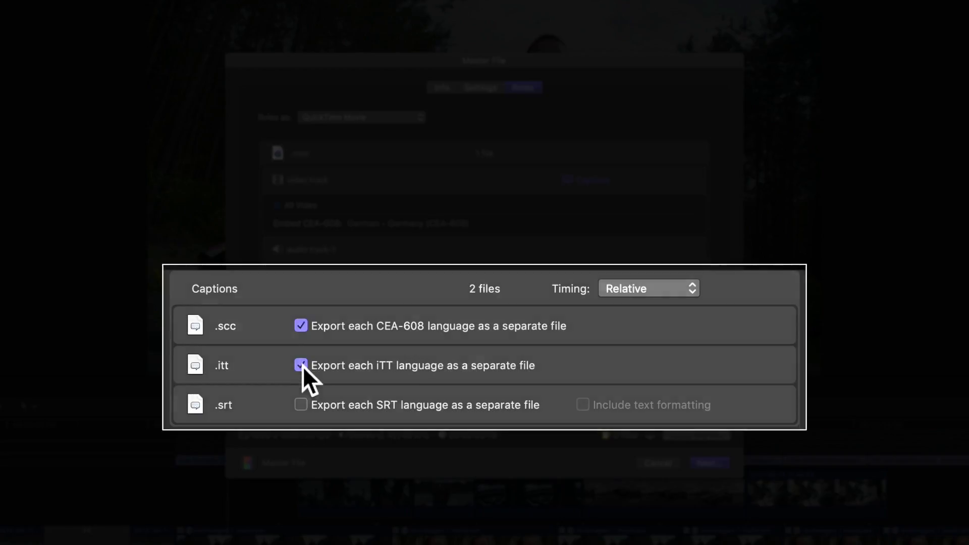
pyautogui.click(301, 365)
pyautogui.click(354, 334)
pyautogui.click(353, 389)
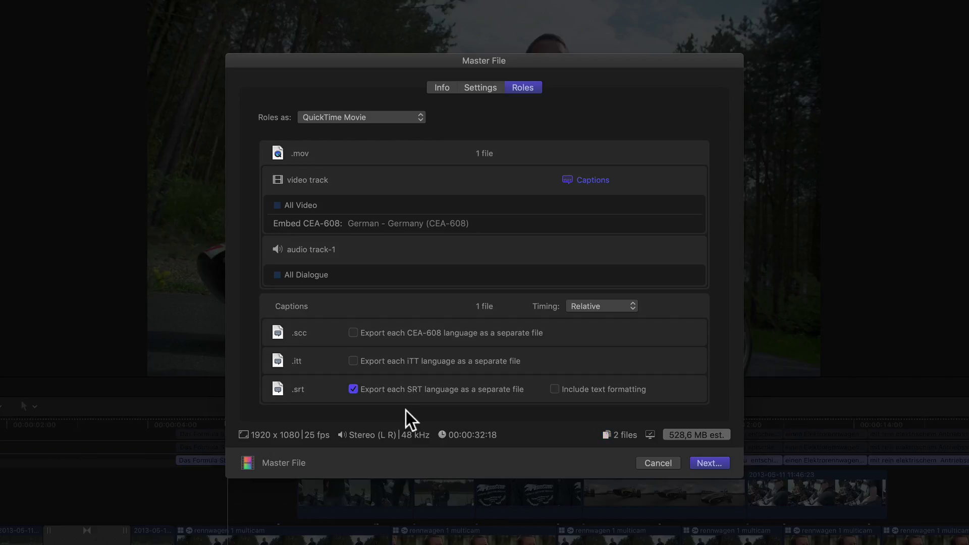
pyautogui.click(353, 360)
# Set the video track's embedded CEA-608 captions to German (CEA-608)
pyautogui.click(587, 181)
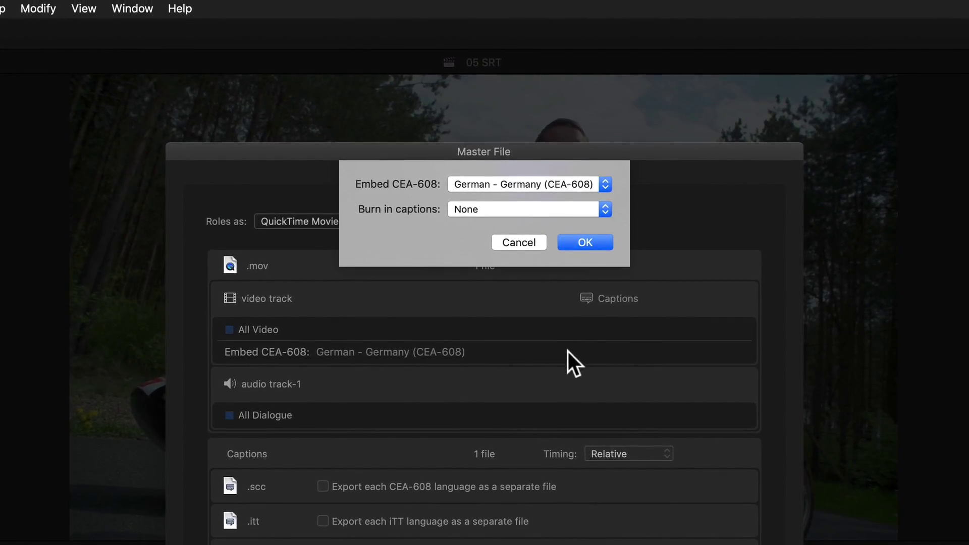
pyautogui.click(606, 184)
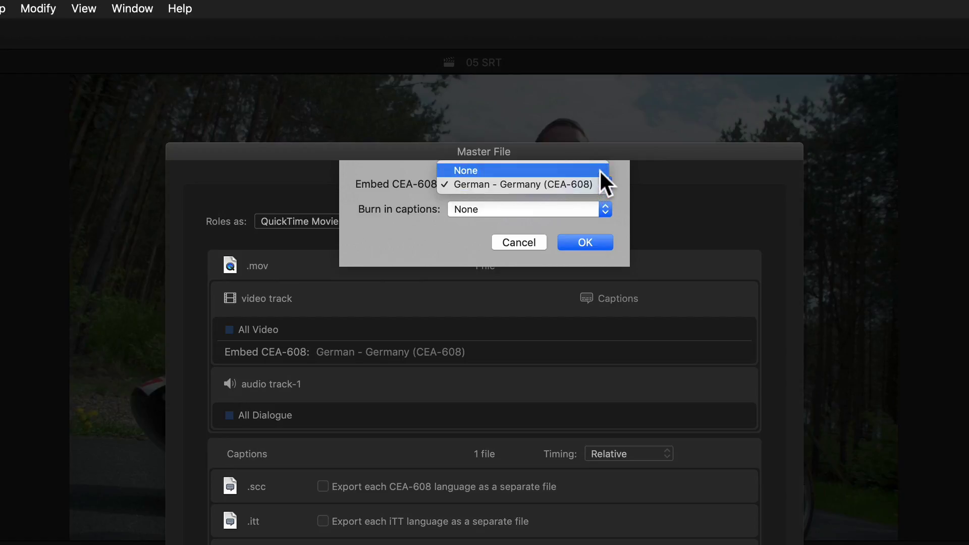
pyautogui.click(604, 171)
pyautogui.click(603, 182)
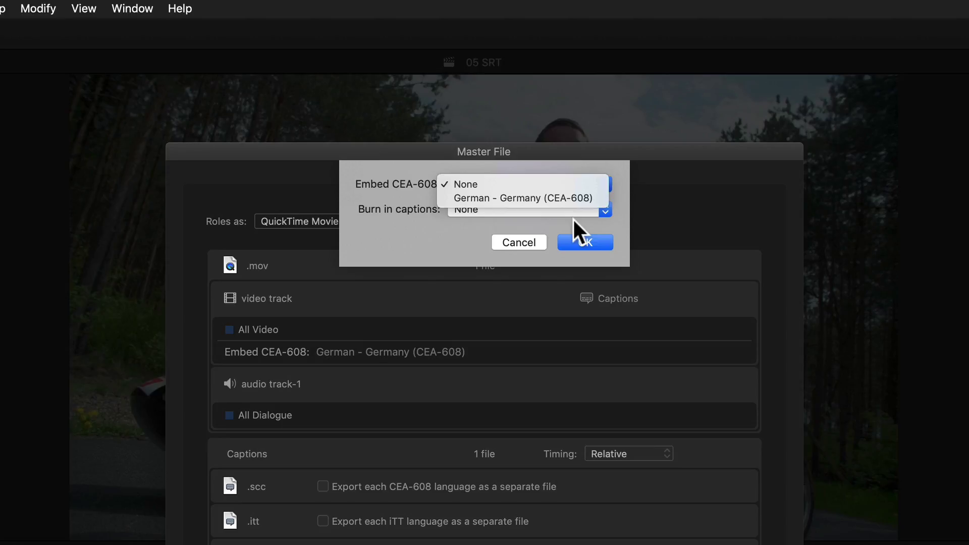
pyautogui.click(572, 220)
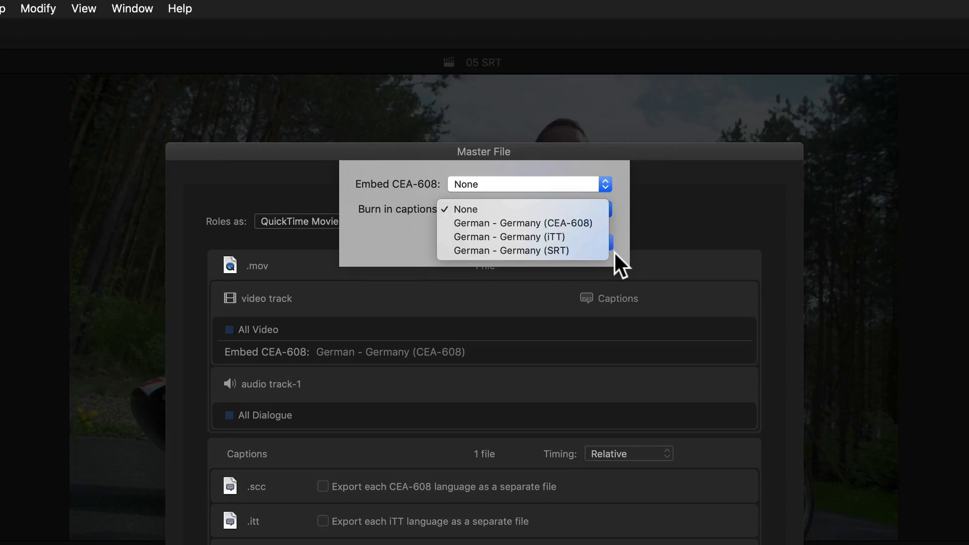
pyautogui.click(615, 254)
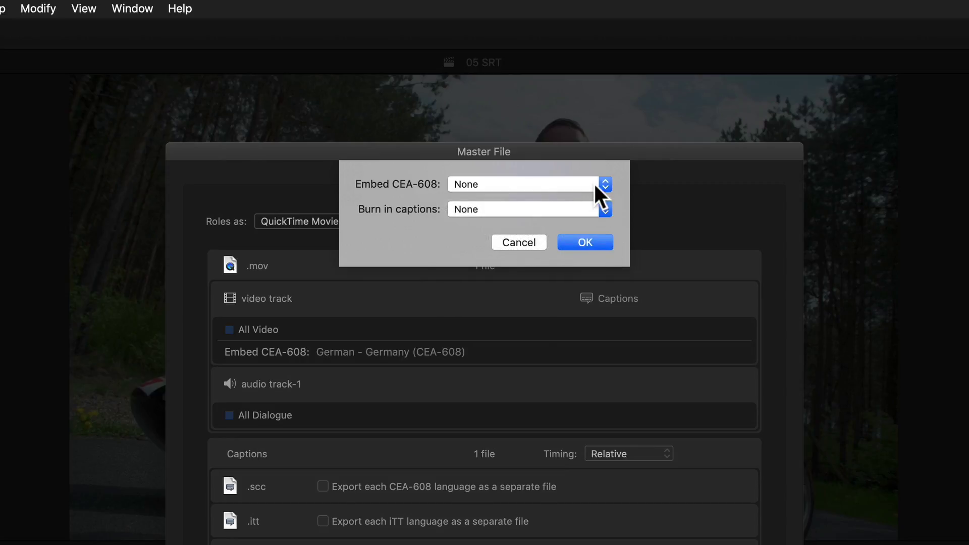
pyautogui.click(594, 182)
pyautogui.click(589, 197)
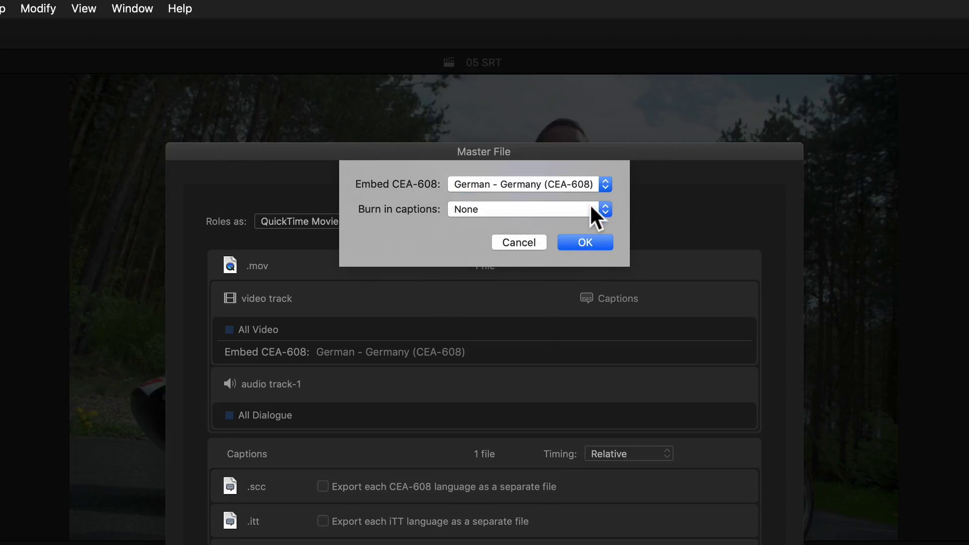
# Burn German (SRT) captions into the picture, confirm, and proceed to save the movie
pyautogui.click(591, 207)
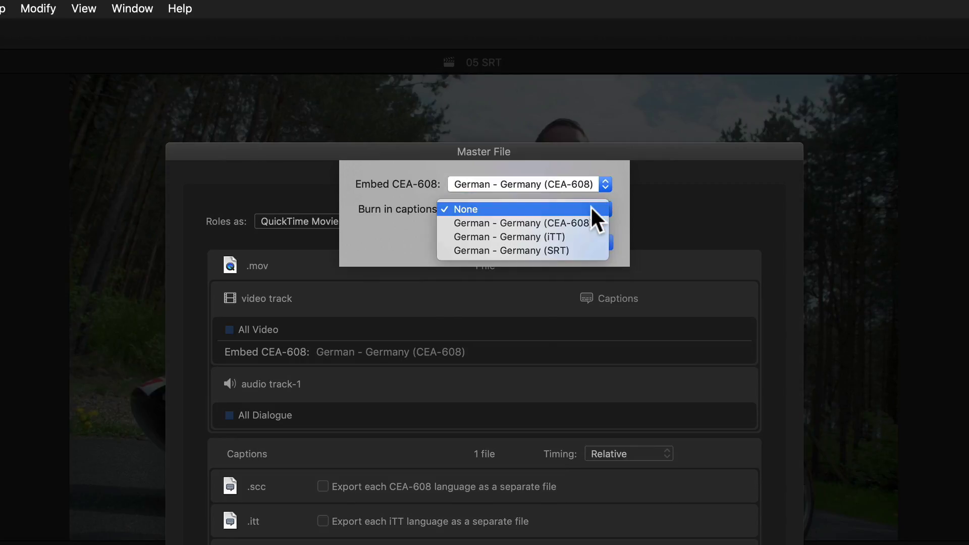
pyautogui.click(579, 252)
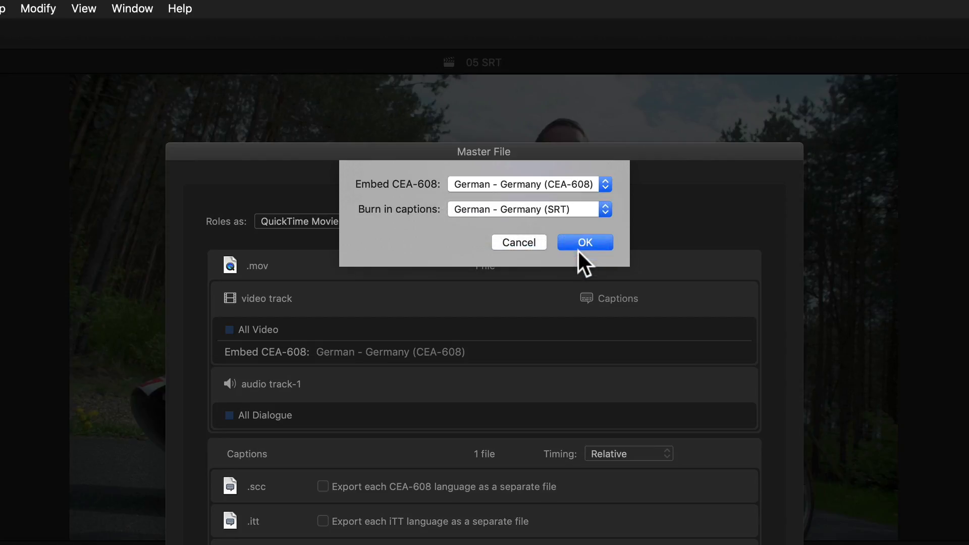
pyautogui.click(583, 244)
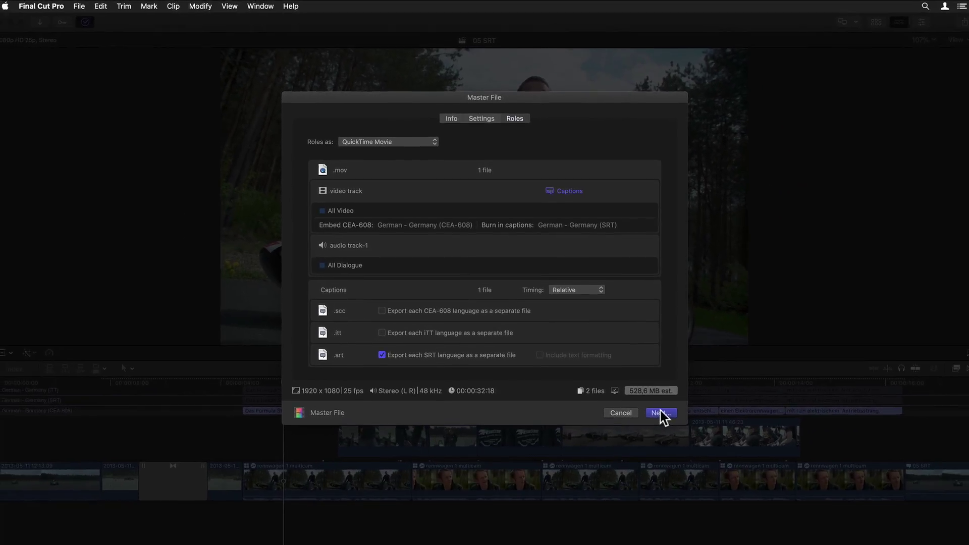
pyautogui.click(697, 499)
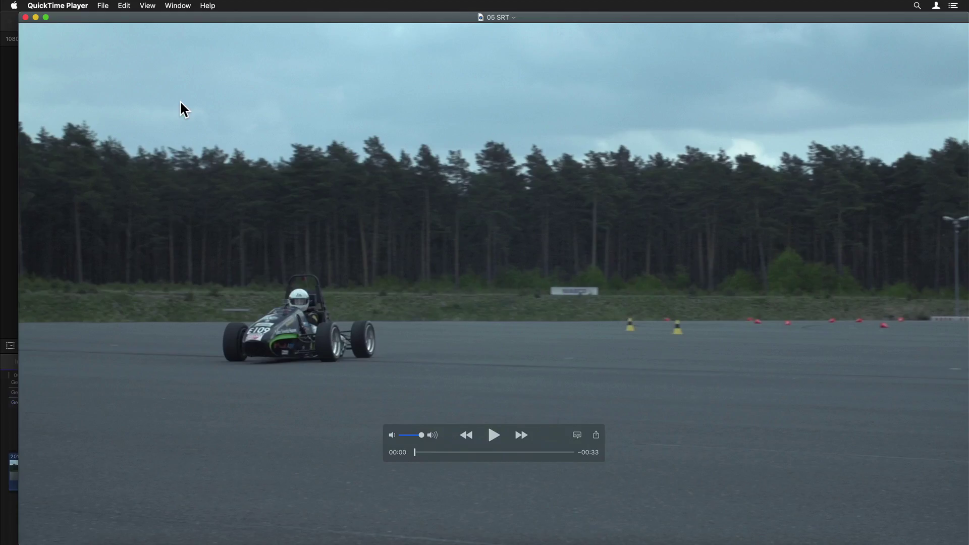
# Dismiss the Share Successful notice and view the movie's German CC subtitle track in QuickTime
pyautogui.click(940, 29)
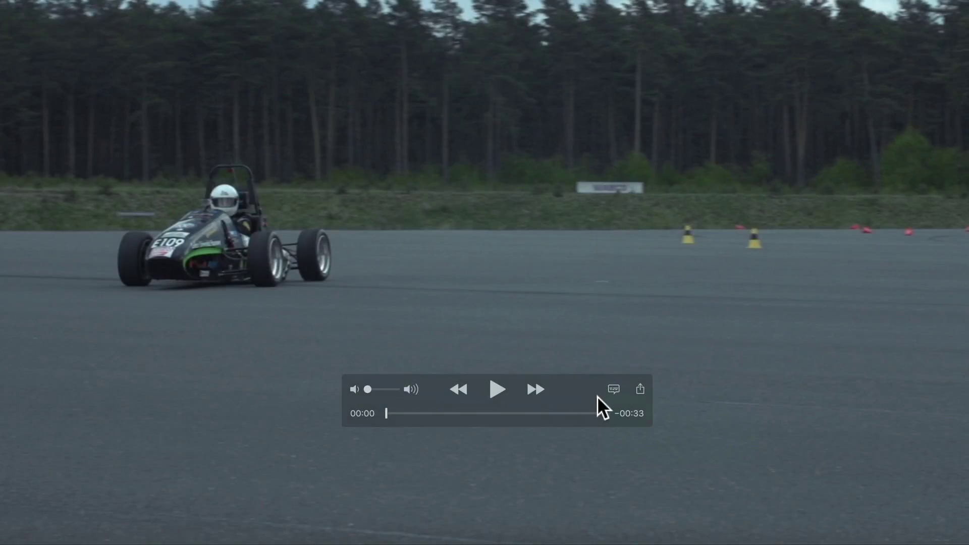
pyautogui.click(613, 389)
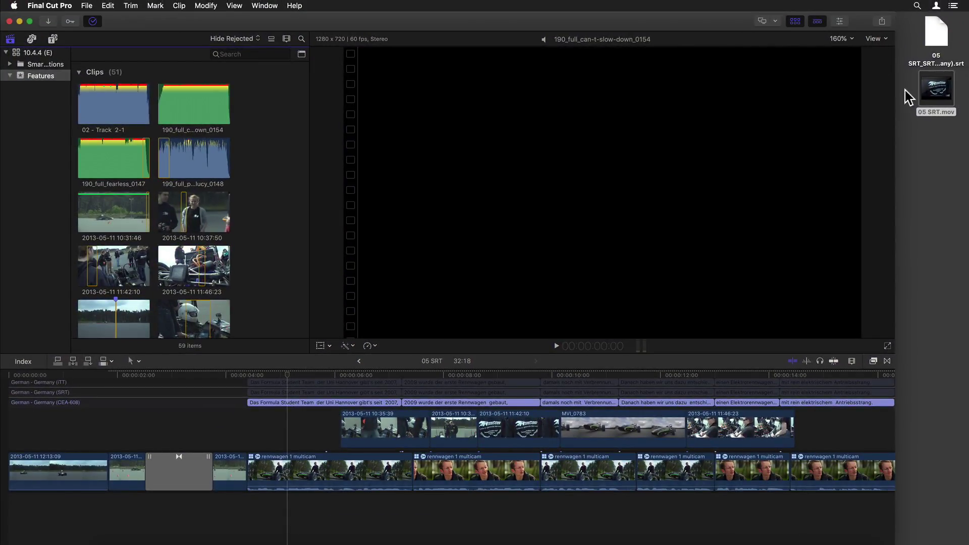
# Drag 05 SRT.mov from the desktop into the browser and select the imported clip
pyautogui.moveTo(936, 92)
pyautogui.mouseDown()
pyautogui.moveTo(316, 115)
pyautogui.moveTo(41, 75)
pyautogui.mouseUp()
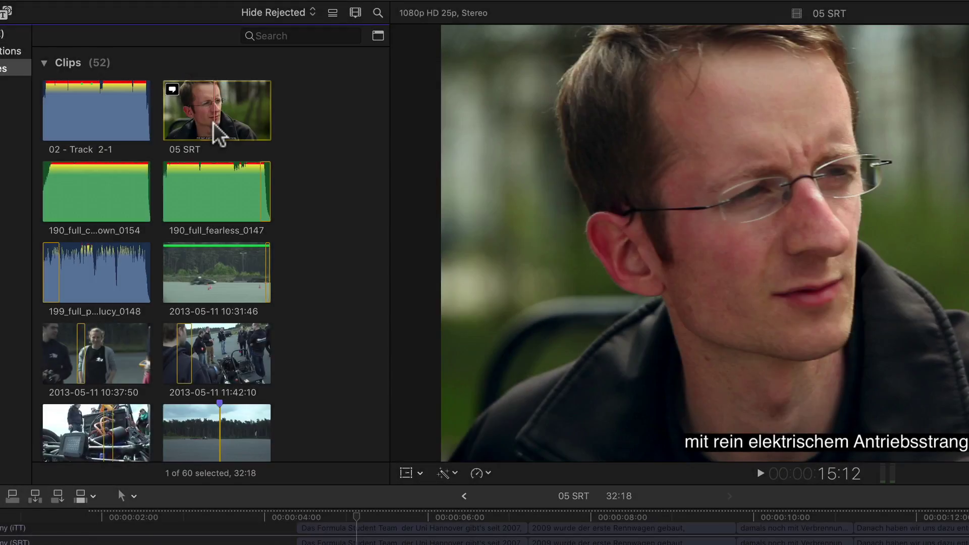
pyautogui.click(212, 124)
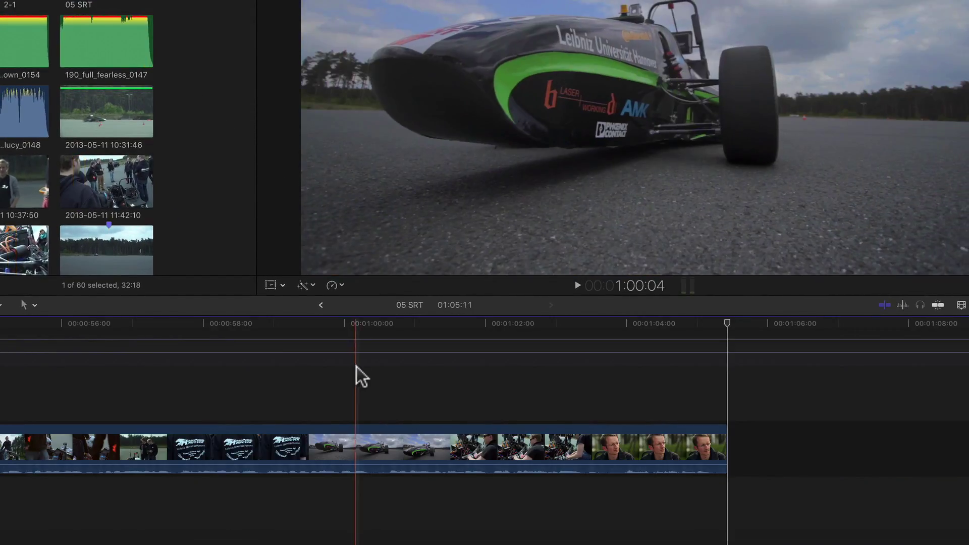
pyautogui.hscroll(-10, 513, 522)
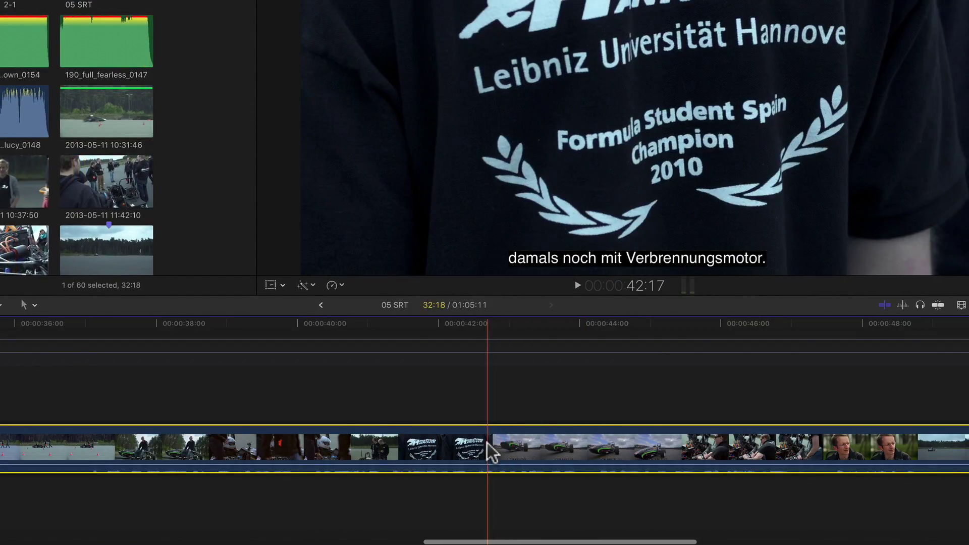
# Extract the 05 SRT clip's embedded captions and jump to the project's end
pyautogui.rightClick(488, 452)
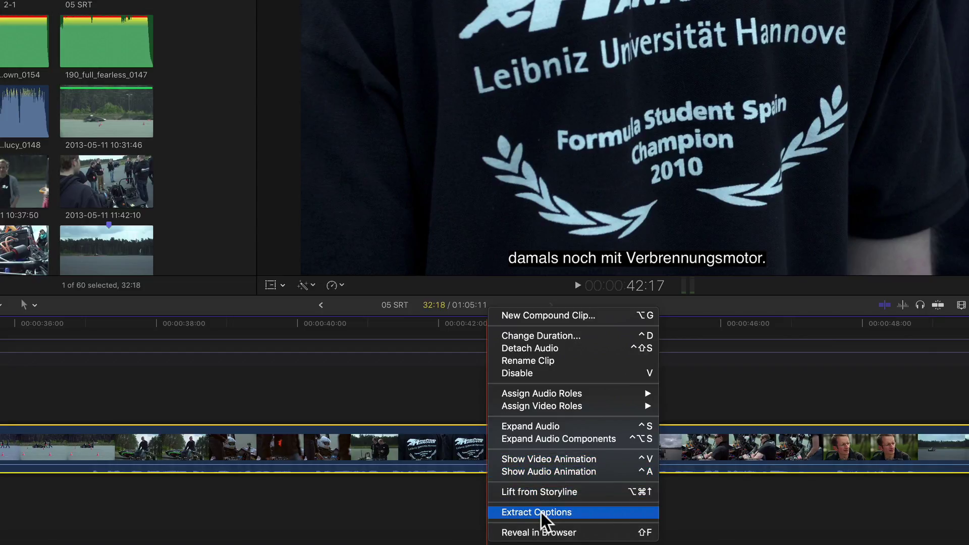
pyautogui.click(544, 512)
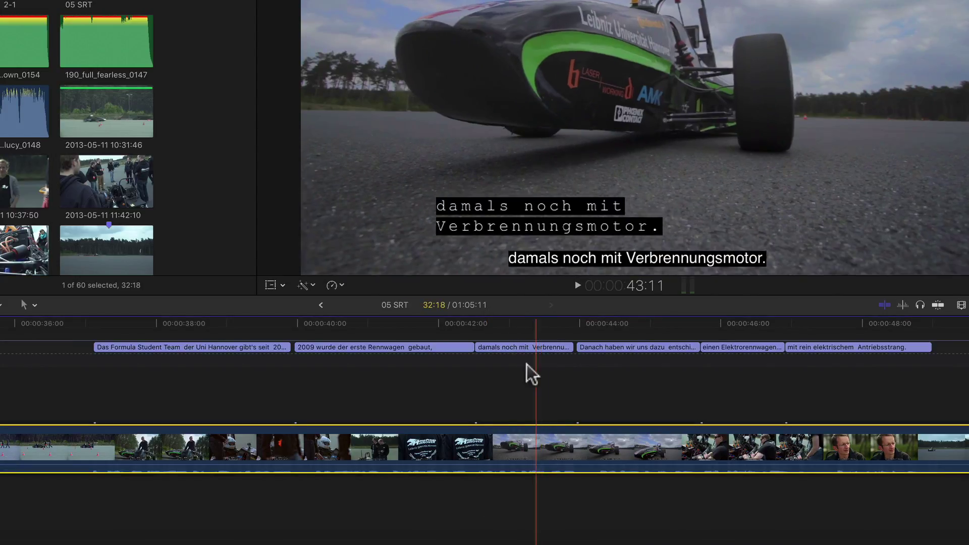
pyautogui.press('End')
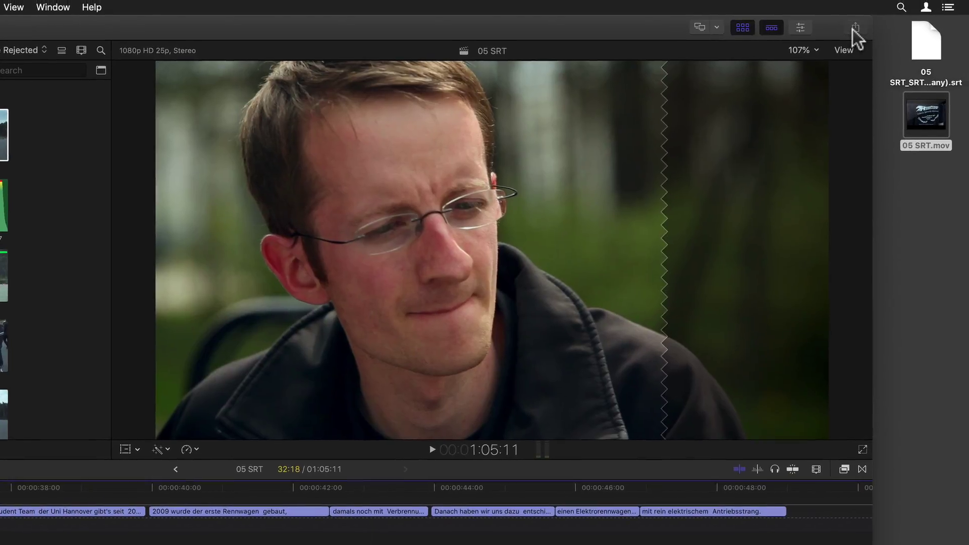
# Share 05 SRT to YouTube, with German CEA-608 captions included and burn-in set to None
pyautogui.click(854, 29)
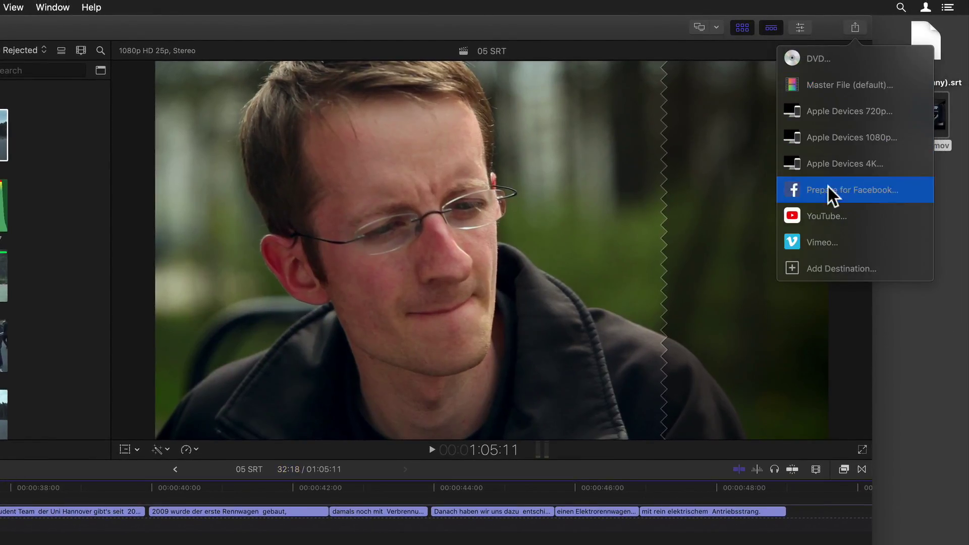
pyautogui.click(828, 218)
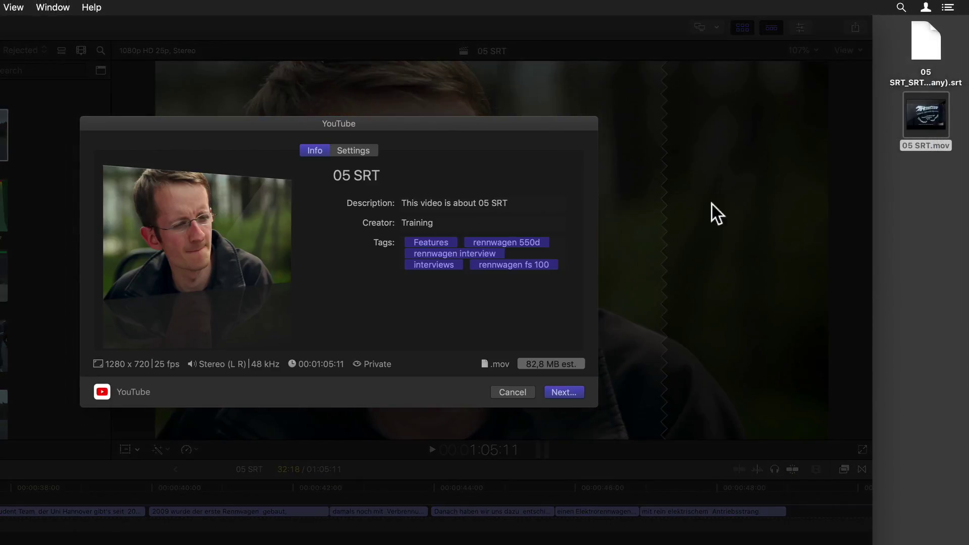
pyautogui.click(456, 151)
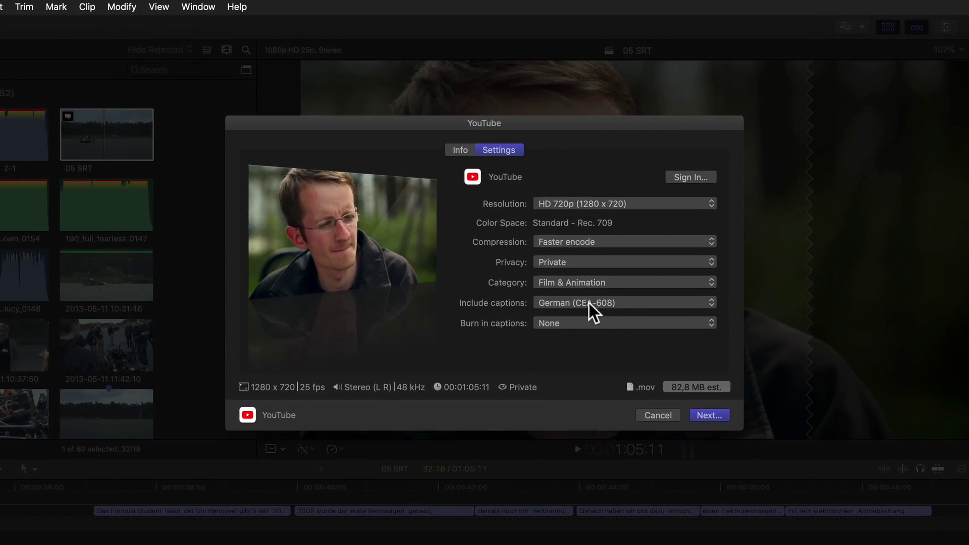
pyautogui.click(646, 309)
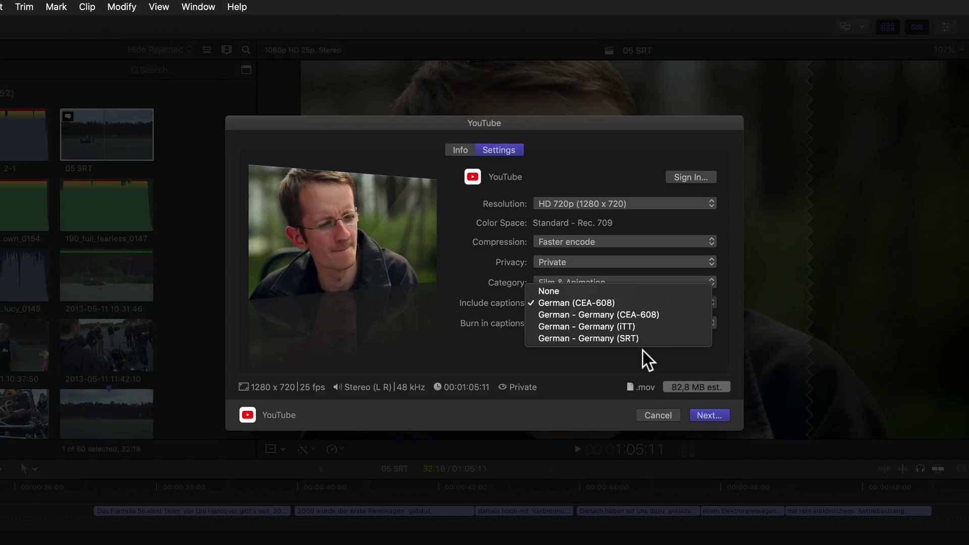
pyautogui.click(647, 360)
pyautogui.click(641, 326)
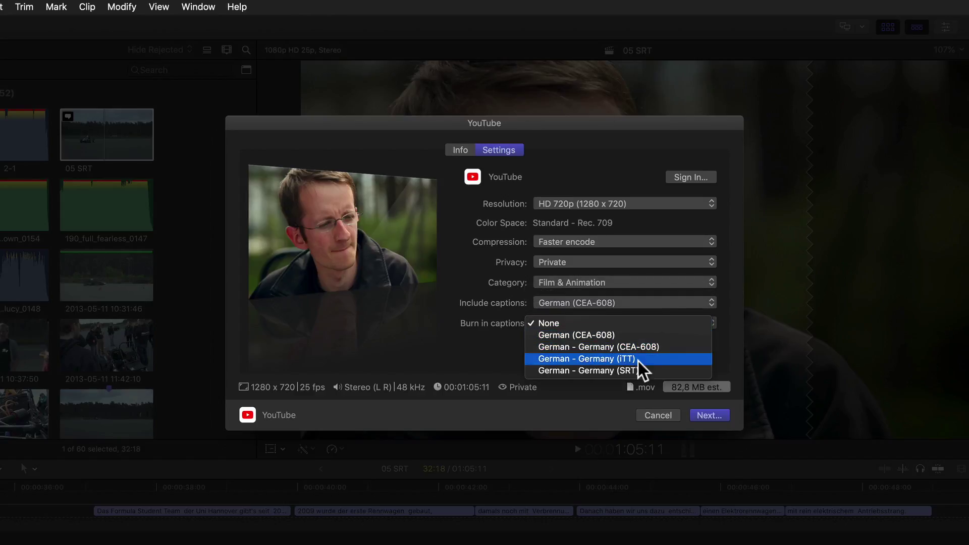
pyautogui.click(596, 395)
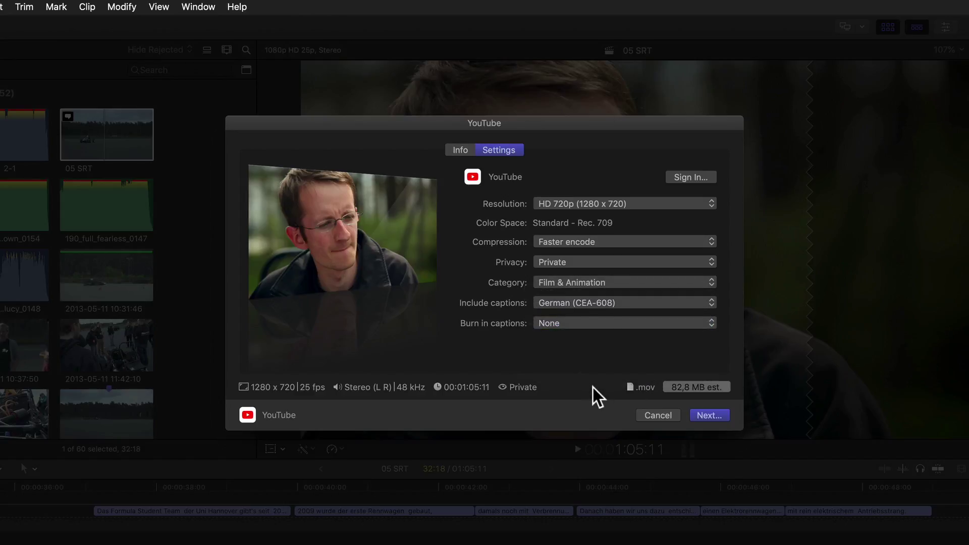